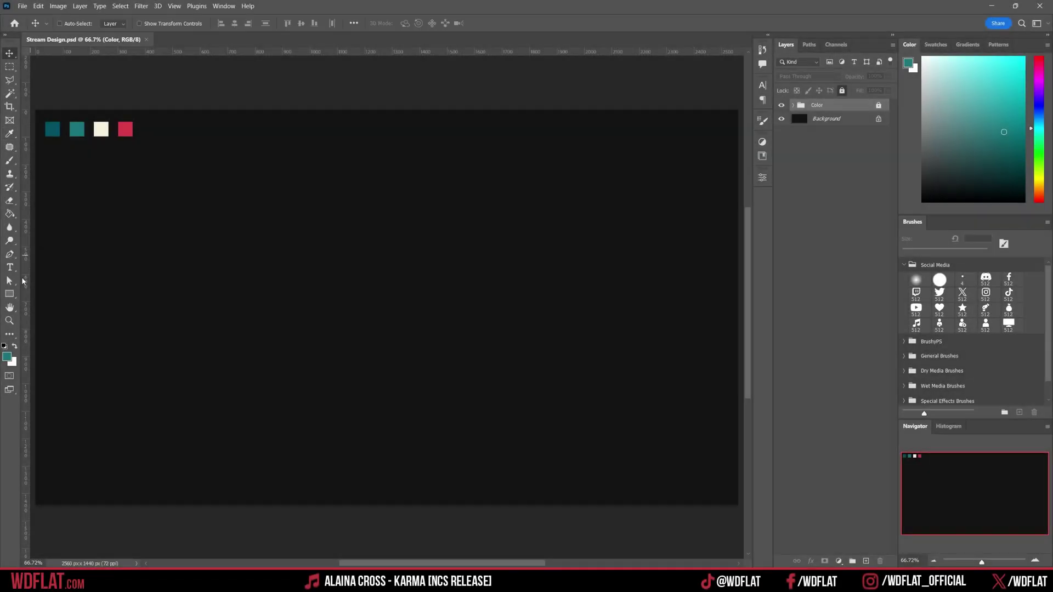
# Open the Create Rectangle size settings for a new rectangle on the Stream Design canvas
pyautogui.click(347, 201)
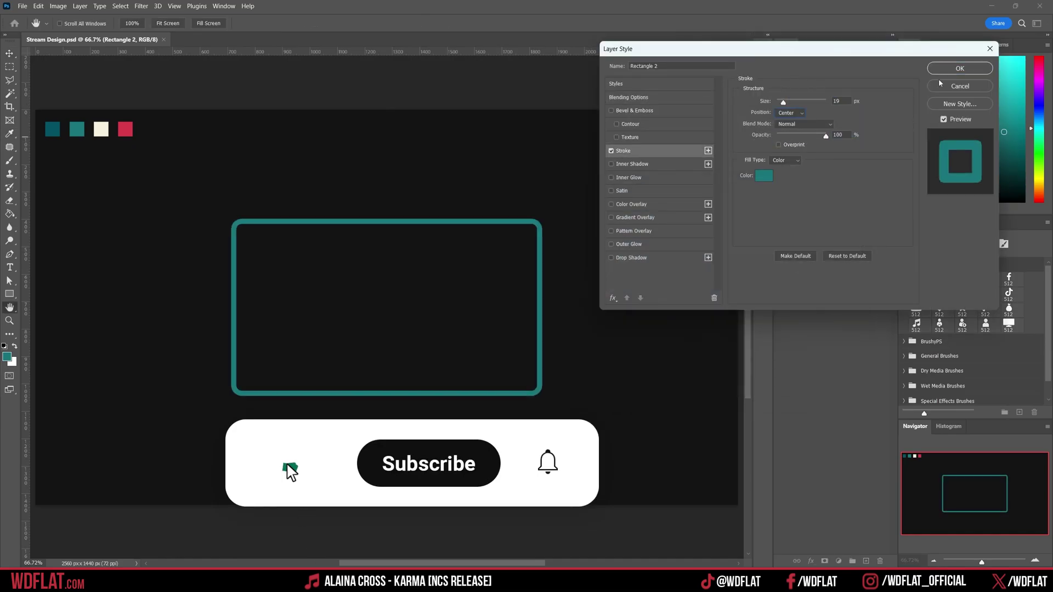
# Keep the frame's teal stroke, add a vertical guide, and set an inner shadow size of 10
pyautogui.click(960, 69)
pyautogui.moveTo(26, 372); pyautogui.dragTo(231, 373)
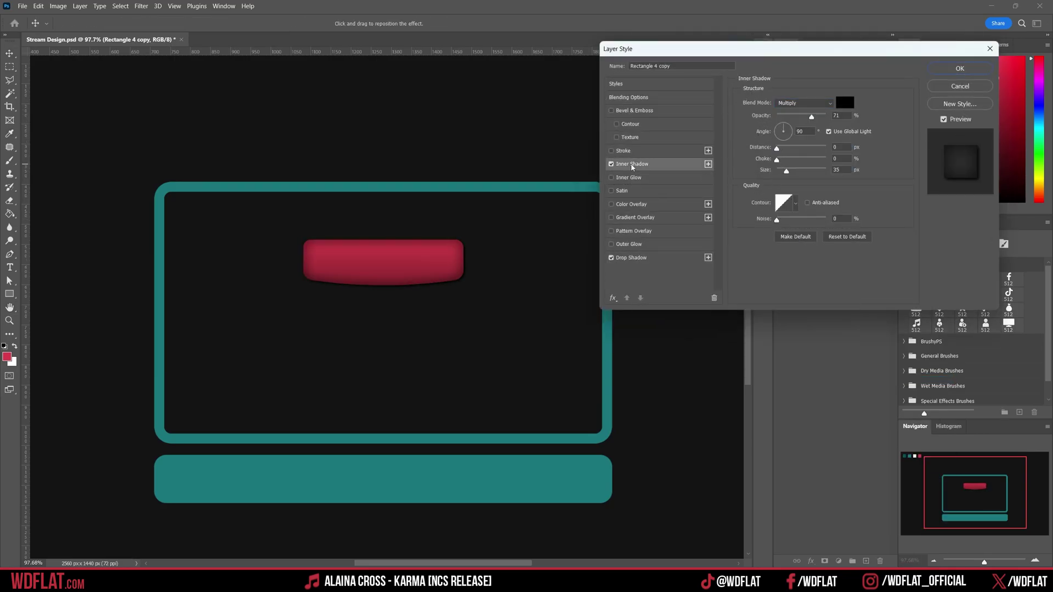
pyautogui.moveTo(780, 155); pyautogui.dragTo(790, 154)
pyautogui.doubleClick(839, 170)
pyautogui.write('10')
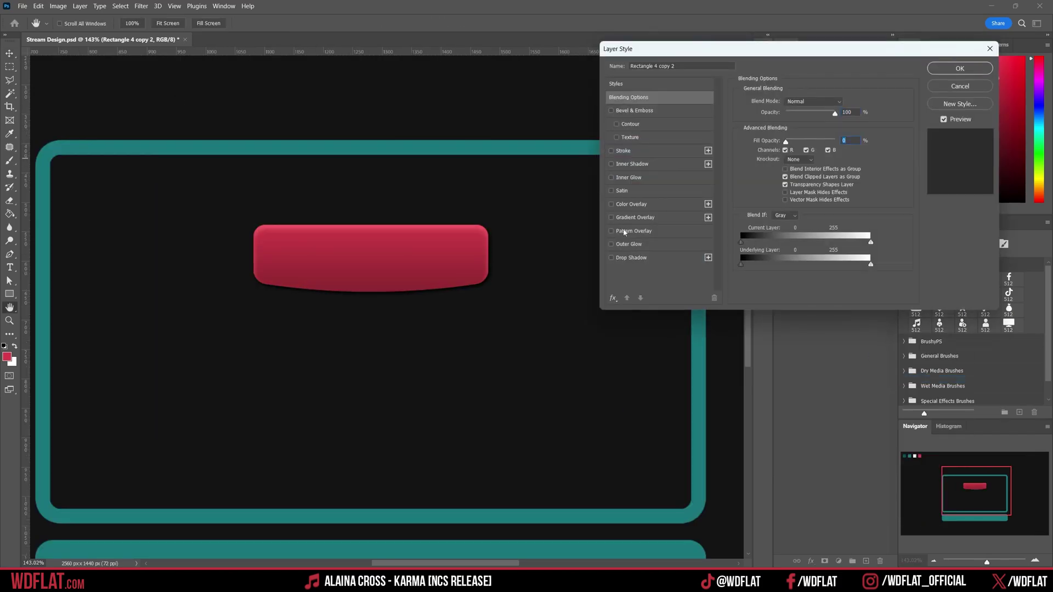
# Add an inner shadow along the red name button's bottom edge and confirm its styles
pyautogui.click(632, 164)
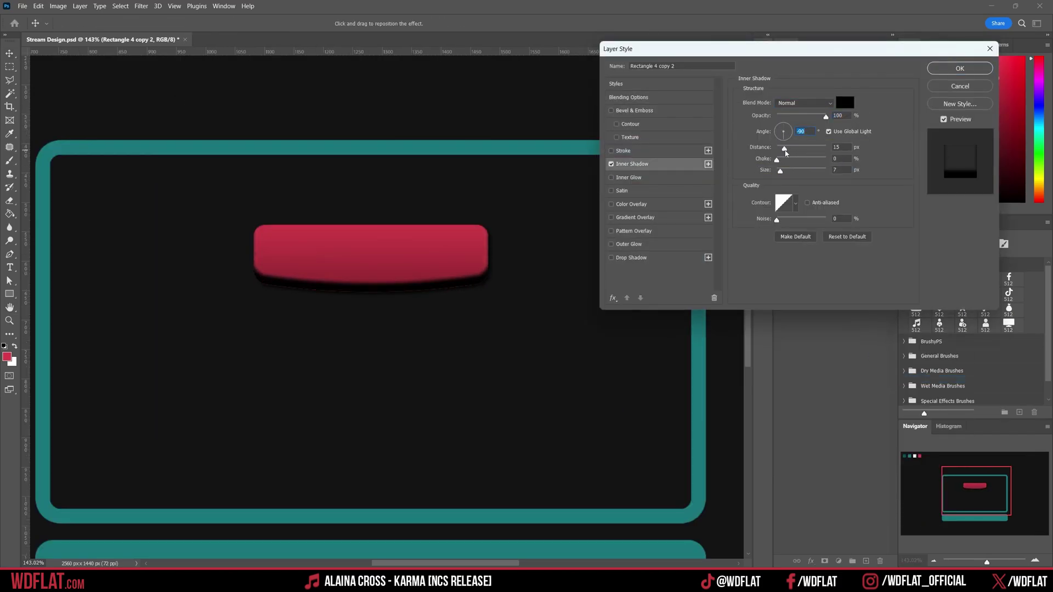
pyautogui.moveTo(826, 116); pyautogui.dragTo(790, 116)
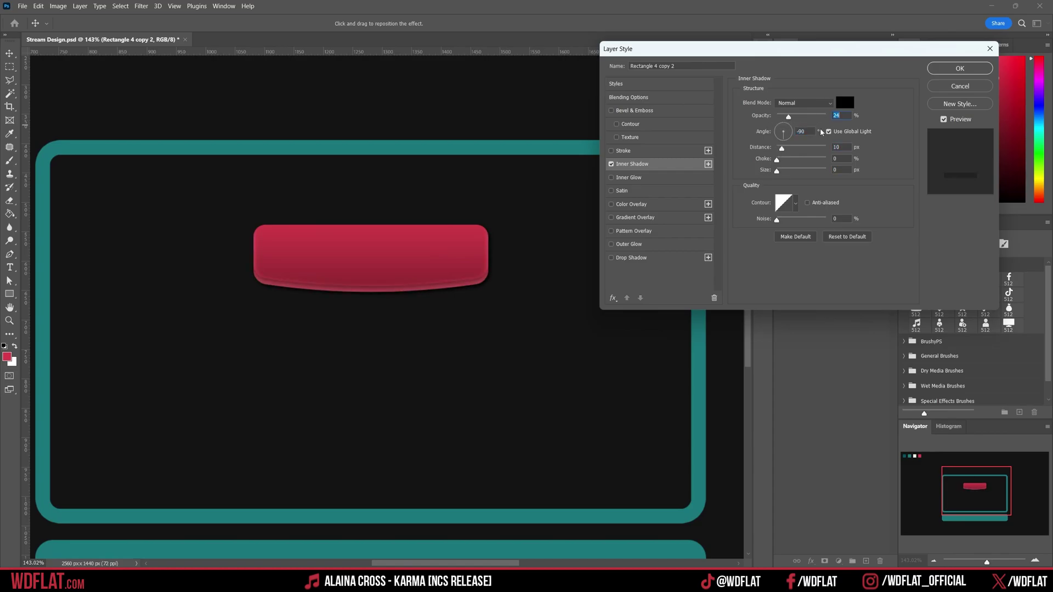
pyautogui.press('Return')
pyautogui.doubleClick(828, 176)
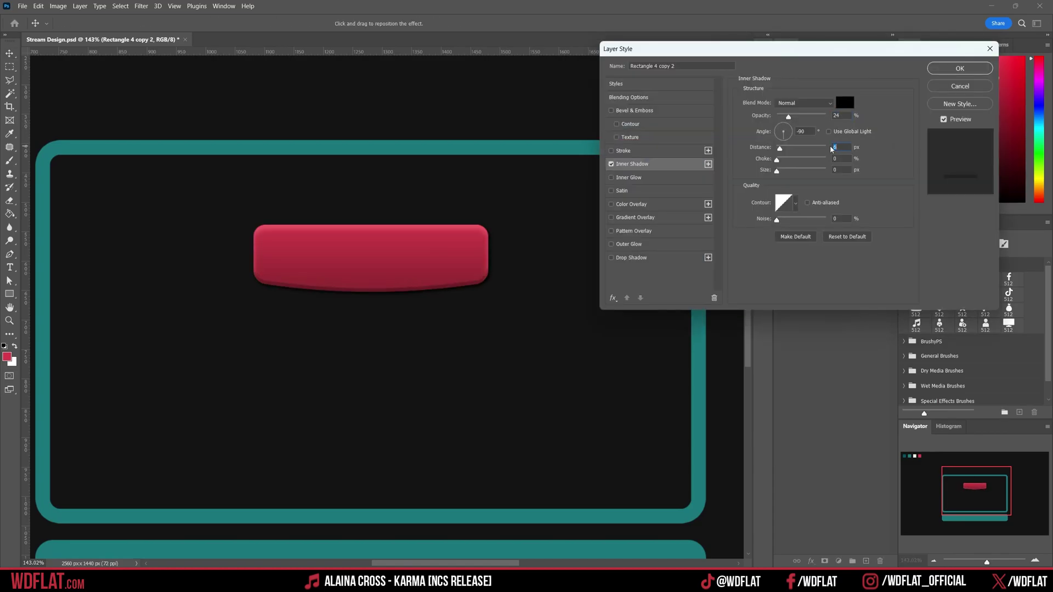
pyautogui.write('3')
pyautogui.press('Return')
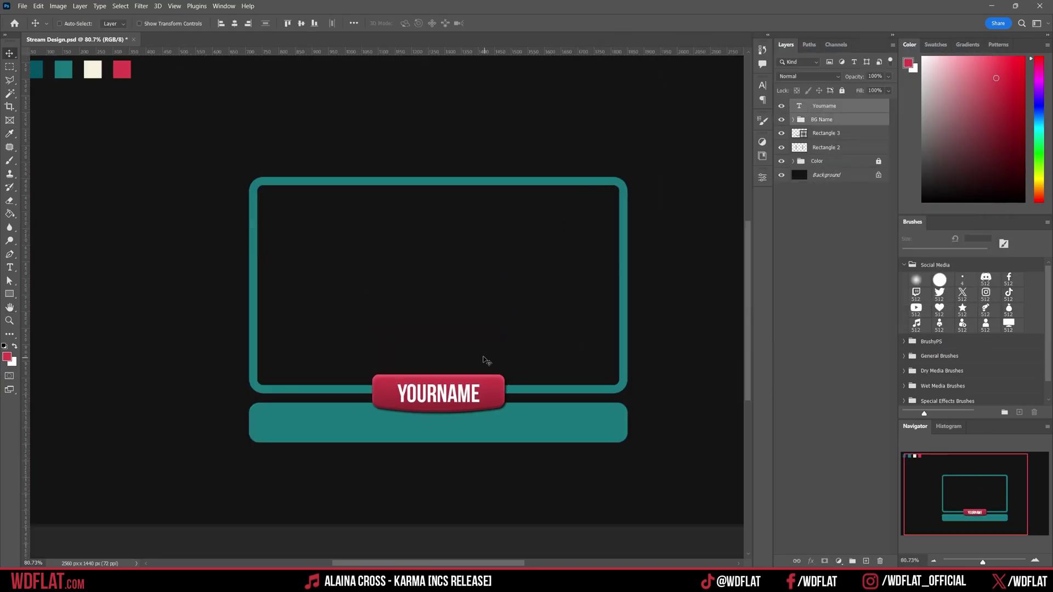
# Move the YOURNAME button to the frame's top edge and give the frame inner glow and gradient overlay
pyautogui.click(793, 119)
pyautogui.moveTo(507, 425); pyautogui.dragTo(507, 219)
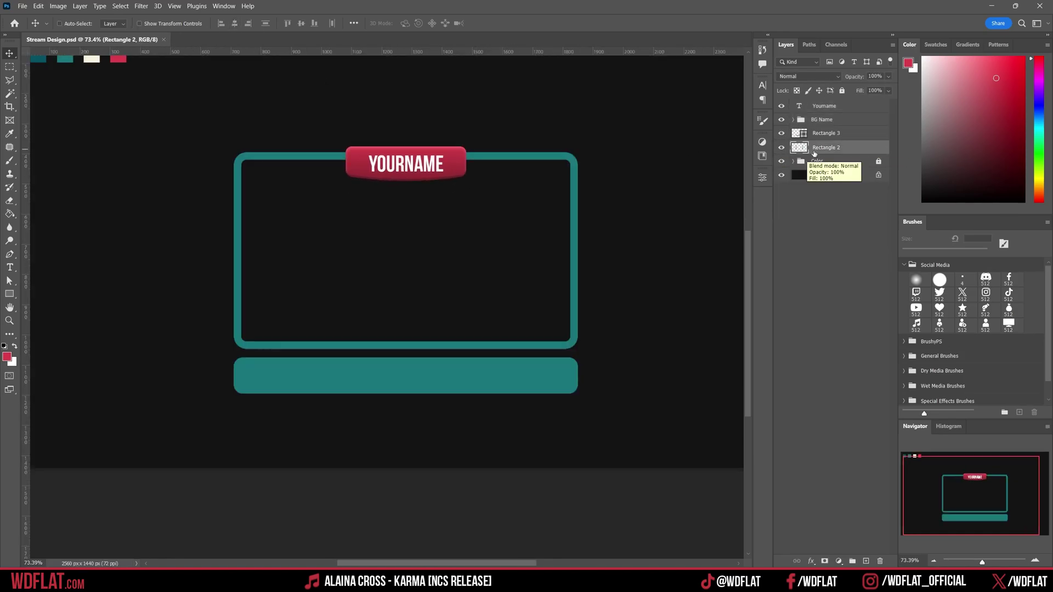
pyautogui.click(840, 292)
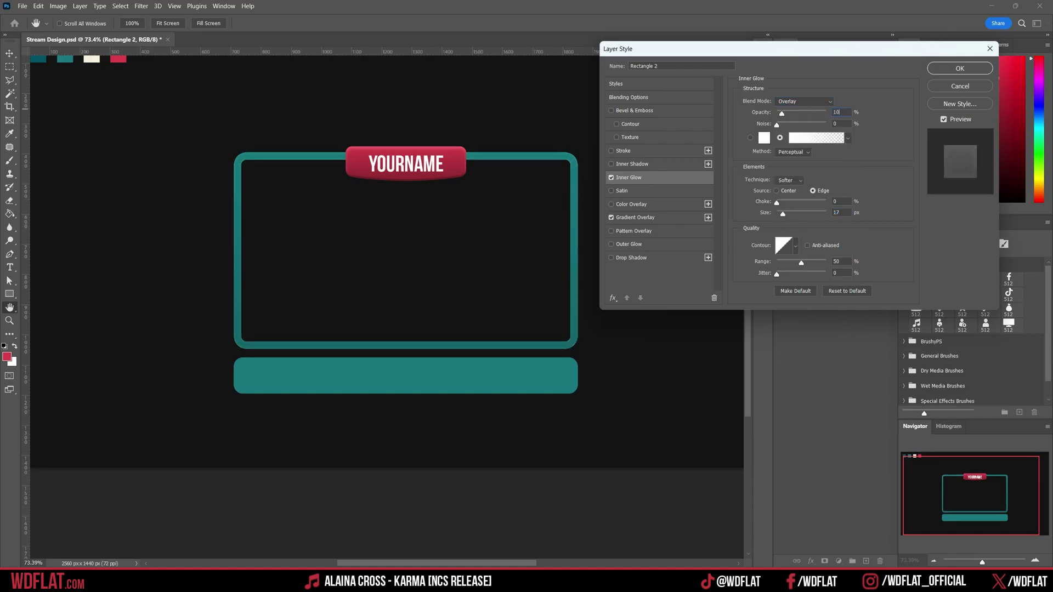
pyautogui.press('Return')
pyautogui.moveTo(880, 177); pyautogui.dragTo(879, 132)
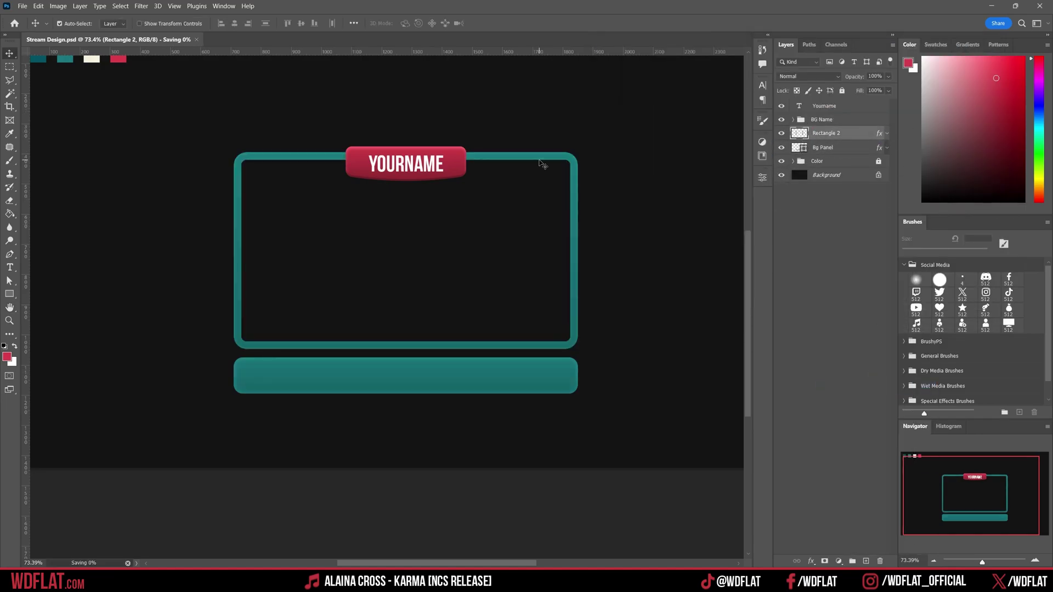
# Draw a thin vertical bar across the frame's top edge, recolour it, and slant it
pyautogui.scroll(2, 266, 227)
pyautogui.rightClick(10, 294)
pyautogui.click(44, 291)
pyautogui.moveTo(292, 207); pyautogui.dragTo(291, 137)
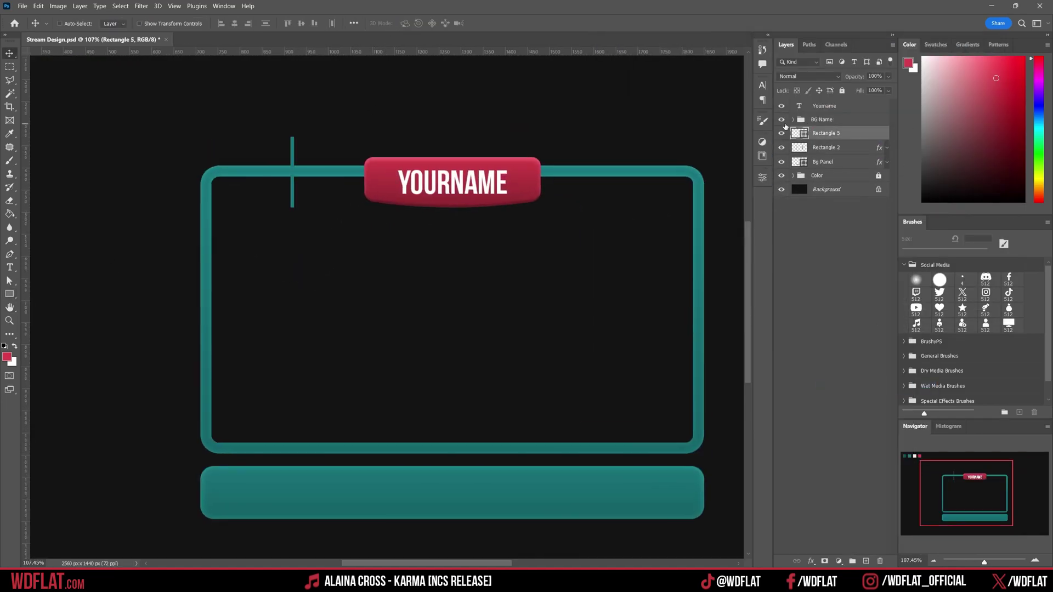
pyautogui.doubleClick(799, 133)
pyautogui.press('Return')
pyautogui.scroll(5, 421, 327)
pyautogui.hotkey('ctrl', 't')
# Duplicate the slanted bar, make the copy white, and reselect the original dark bar
pyautogui.press('Return')
pyautogui.hotkey('ctrl', 'j')
pyautogui.doubleClick(799, 133)
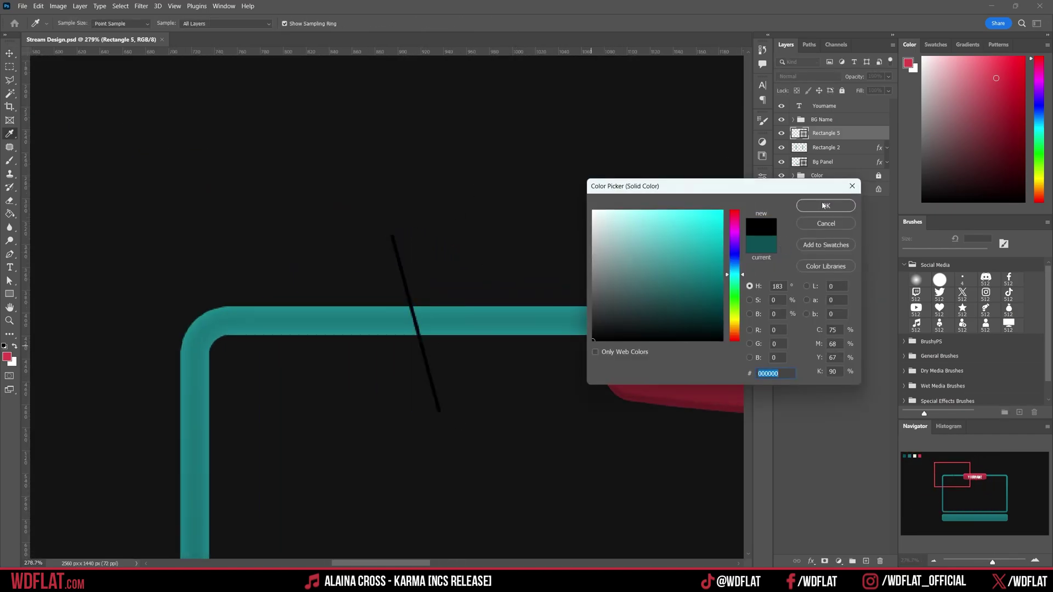
pyautogui.click(686, 196)
pyautogui.press('Return')
pyautogui.click(793, 132)
pyautogui.click(833, 160)
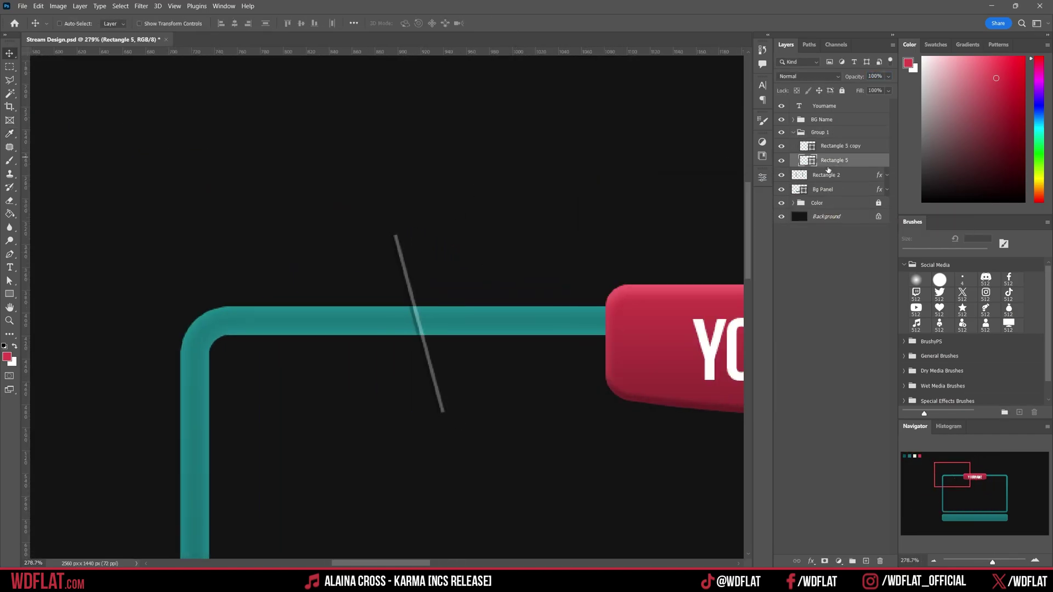
# Draw a small teal-filled dot on the frame as a rivet
pyautogui.hotkey('ctrl', '-')
pyautogui.hotkey('ctrl', '-')
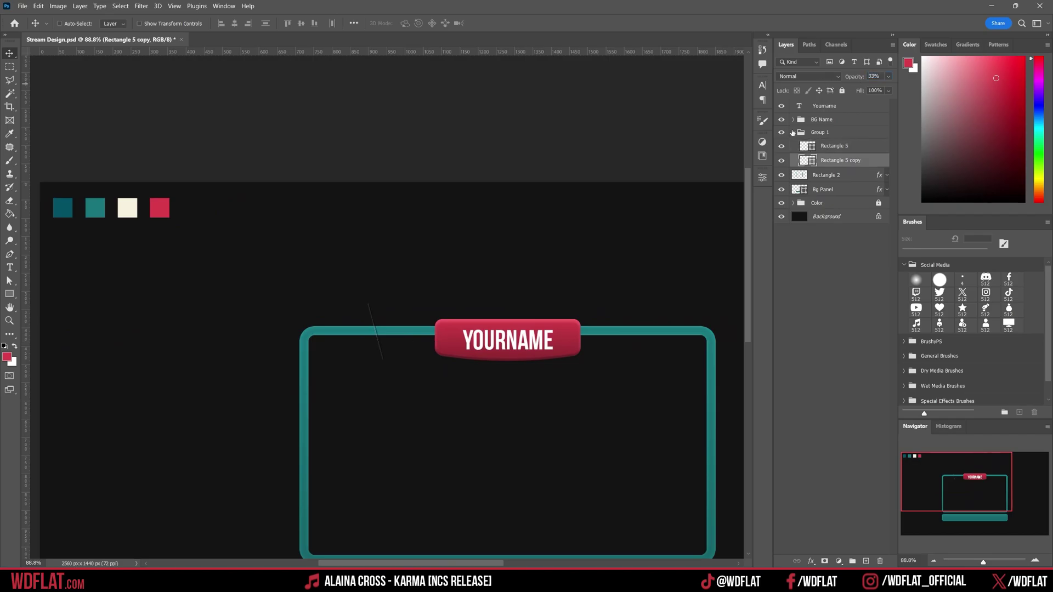
pyautogui.scroll(10, 378, 335)
pyautogui.rightClick(9, 294)
pyautogui.click(66, 300)
pyautogui.moveTo(288, 328); pyautogui.dragTo(298, 338)
pyautogui.doubleClick(807, 146)
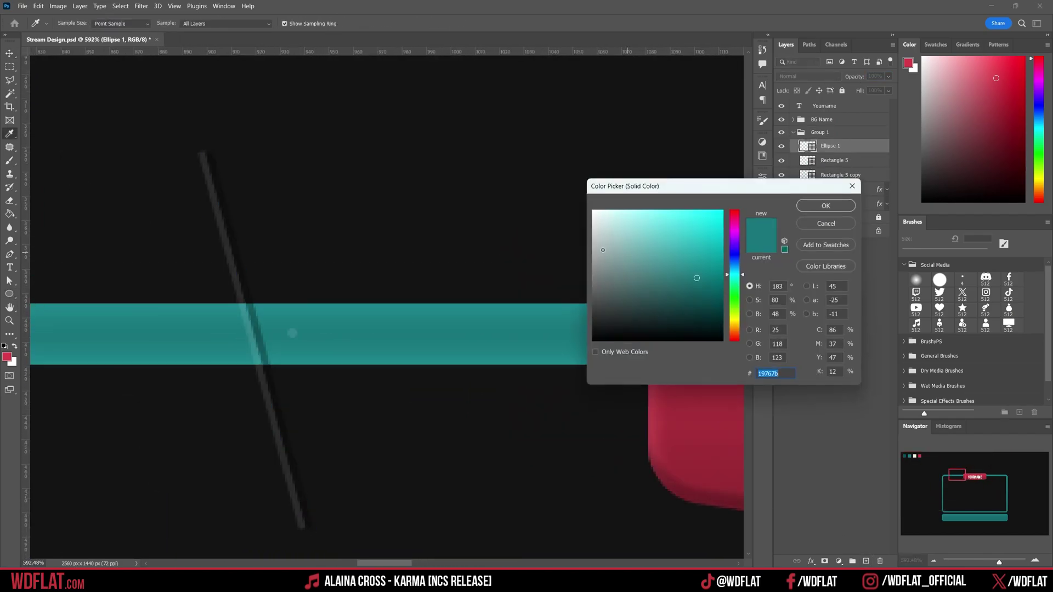
pyautogui.press('Return')
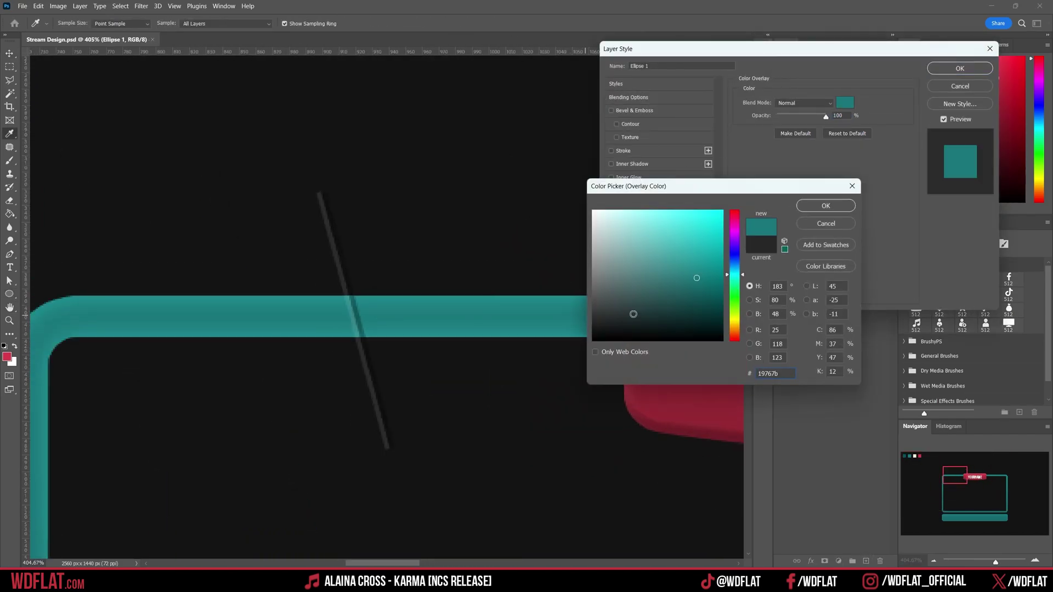
pyautogui.press('Return')
# Give the rivet dot Inner Shadow, Inner Glow and Outer Glow layer styles
pyautogui.click(632, 164)
pyautogui.click(622, 179)
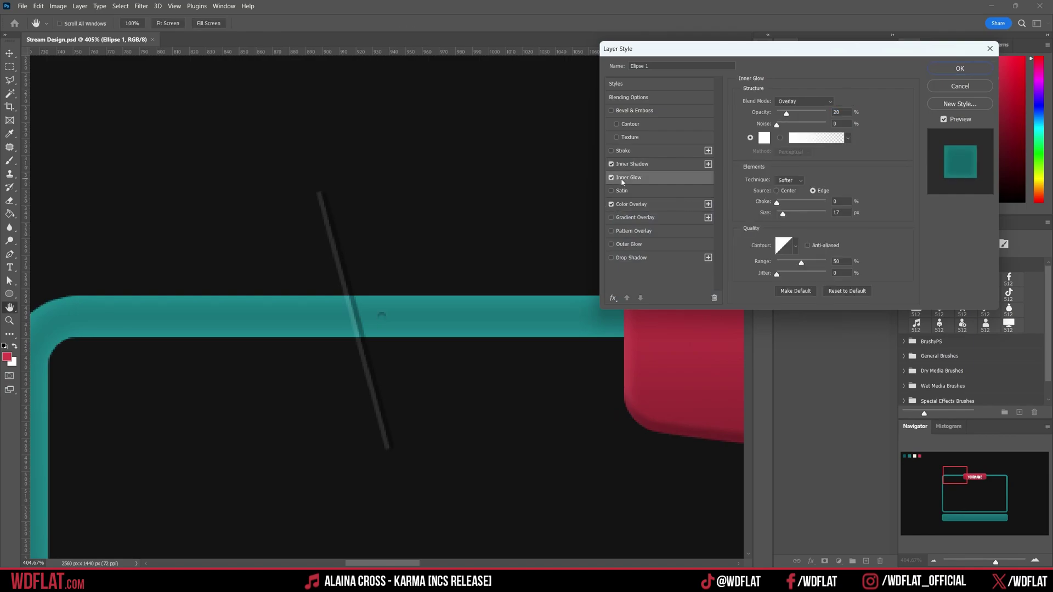
pyautogui.hotkey('alt', 'shift', 'n')
pyautogui.click(632, 164)
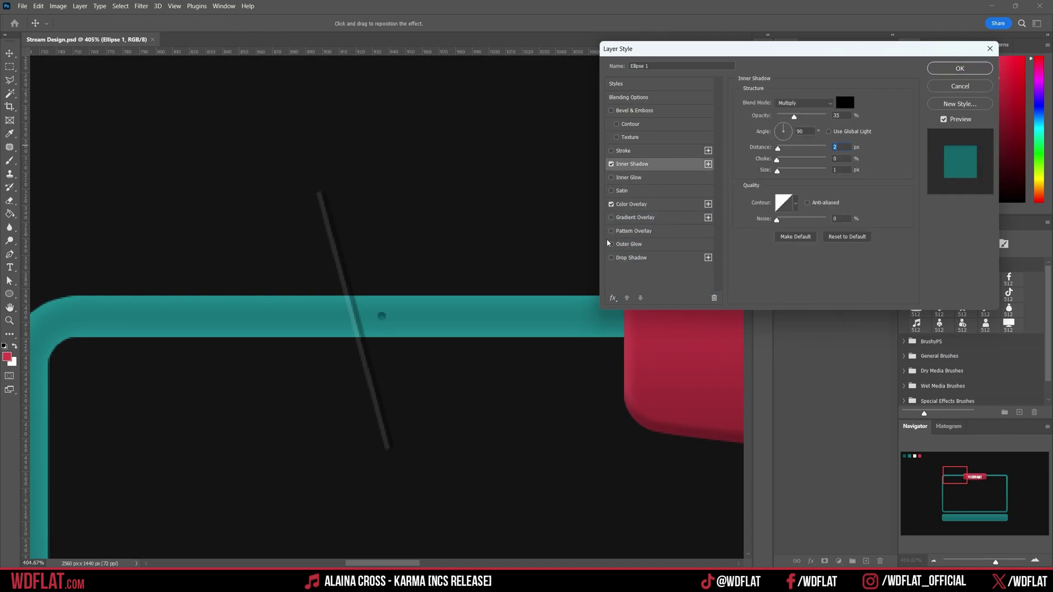
pyautogui.click(628, 244)
pyautogui.click(804, 100)
pyautogui.click(811, 203)
pyautogui.press('Return')
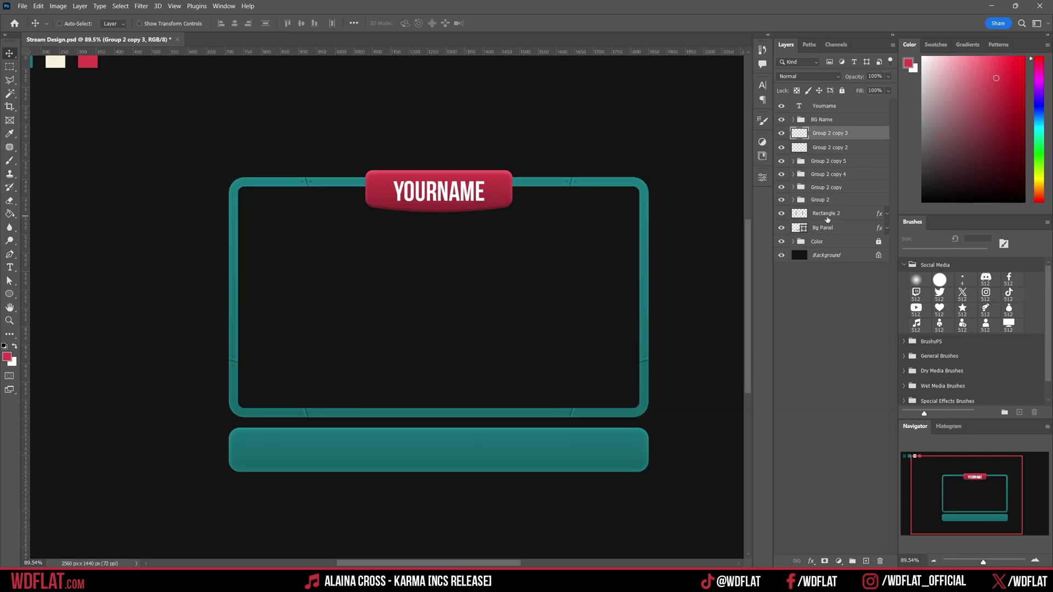
# Group the seam mark layers together with the frame and rename the group
pyautogui.keyDown('shift'); pyautogui.click(827, 219); pyautogui.keyUp('shift')
pyautogui.hotkey('ctrl', 'g')
pyautogui.doubleClick(820, 132)
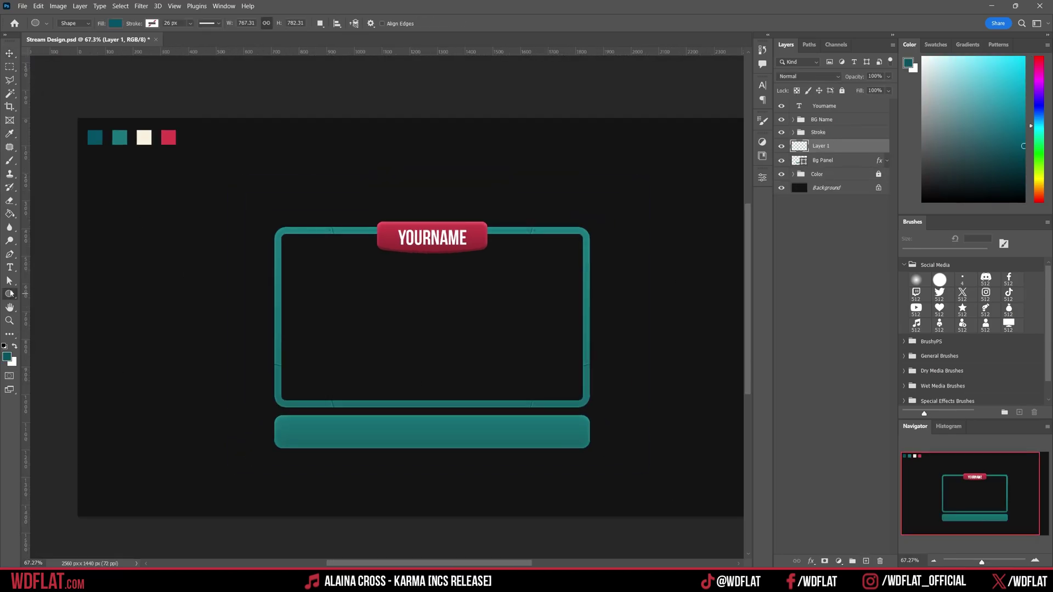
pyautogui.scroll(5, 418, 466)
# Draw a dark teal inset panel with inner shadow inside the bottom bar
pyautogui.moveTo(71, 332); pyautogui.dragTo(595, 426)
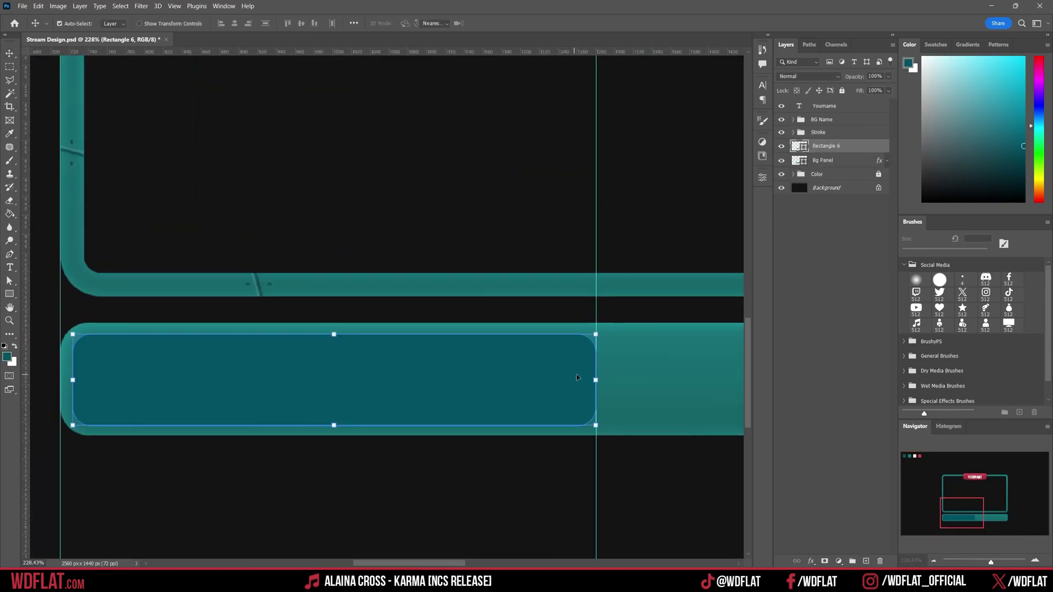
pyautogui.scroll(-5, 493, 384)
pyautogui.scroll(5, 494, 384)
pyautogui.press('v')
pyautogui.moveTo(451, 360); pyautogui.dragTo(464, 359)
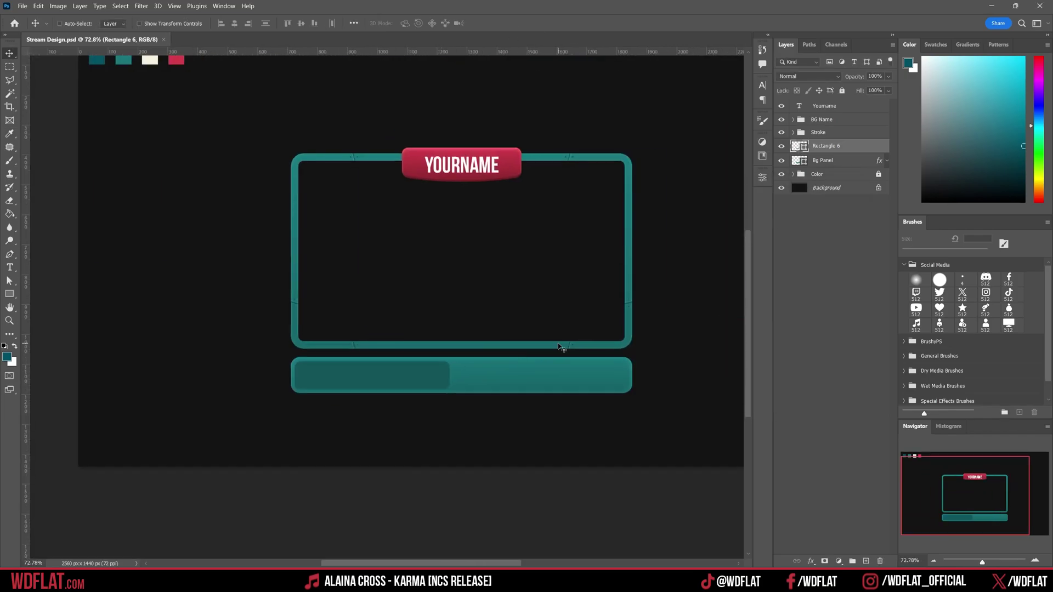
pyautogui.press('Return')
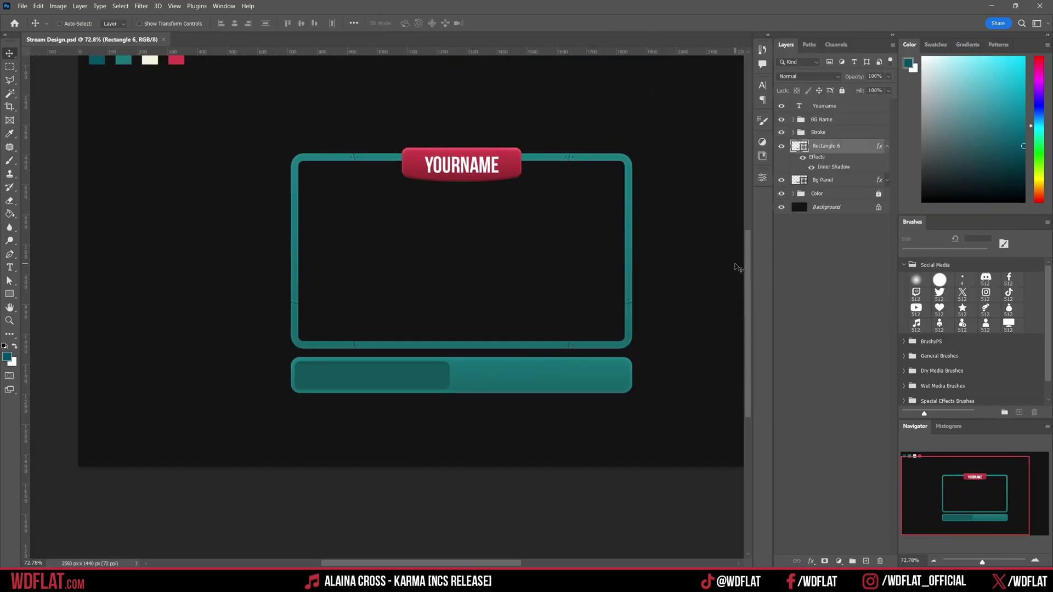
# Copy the panel into the bar's right half, darken it, and raise the Last Donator layer
pyautogui.moveTo(406, 372); pyautogui.dragTo(567, 372)
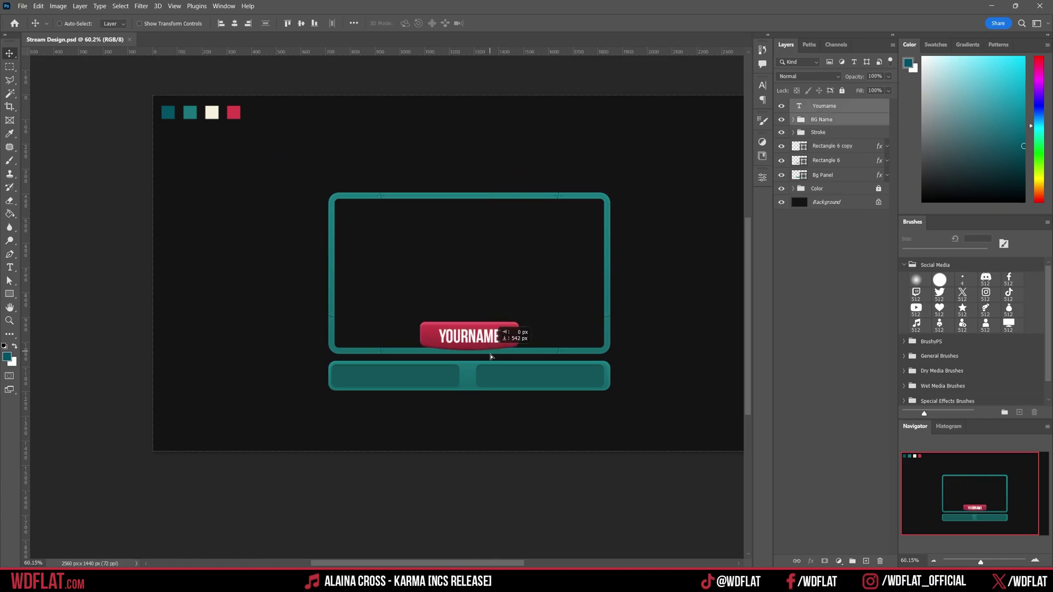
pyautogui.doubleClick(839, 160)
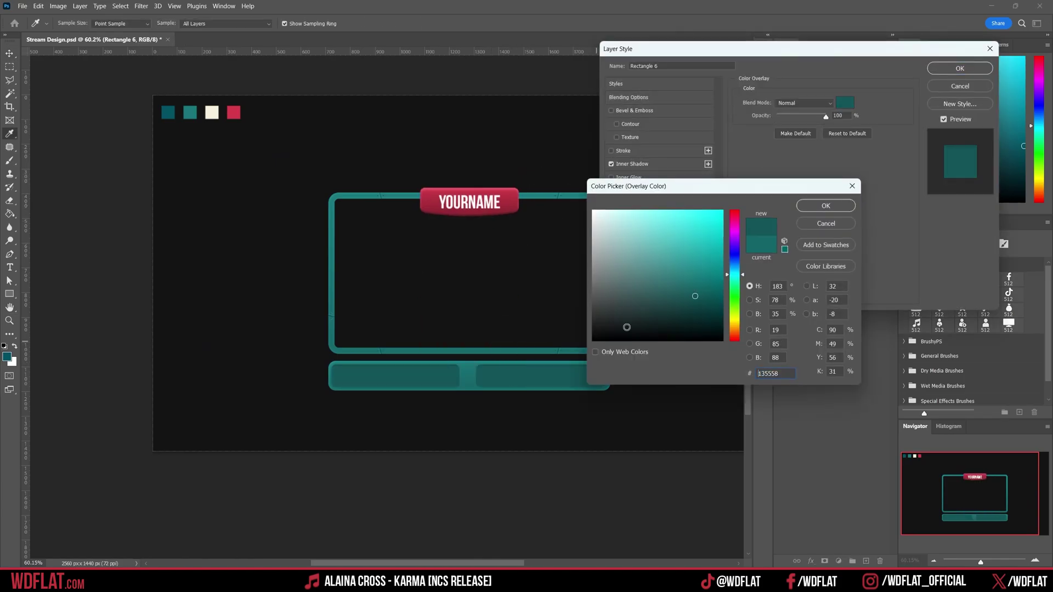
pyautogui.rightClick(865, 161)
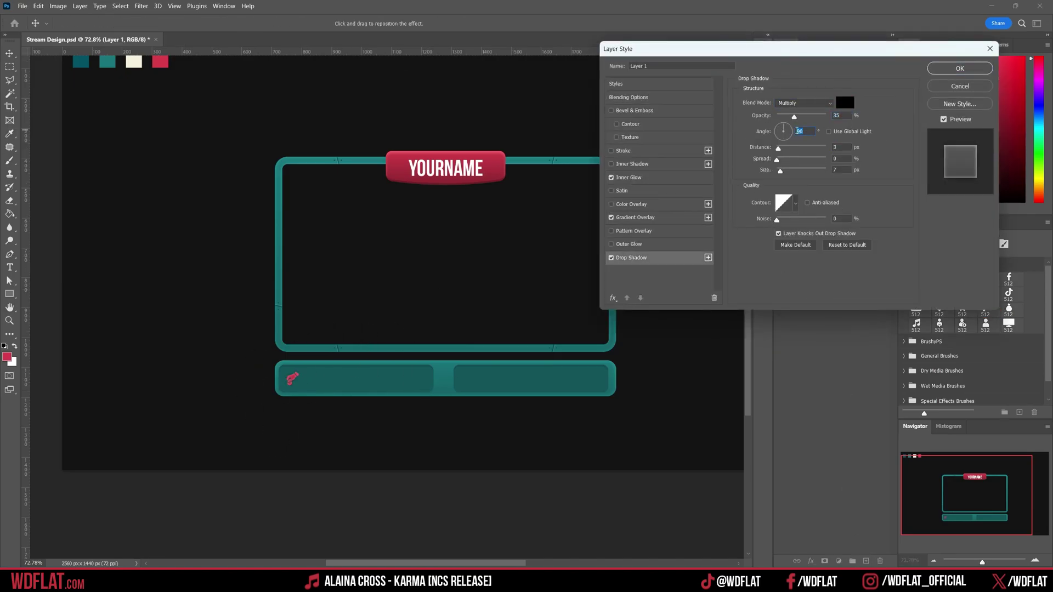
pyautogui.moveTo(829, 145); pyautogui.dragTo(866, 126)
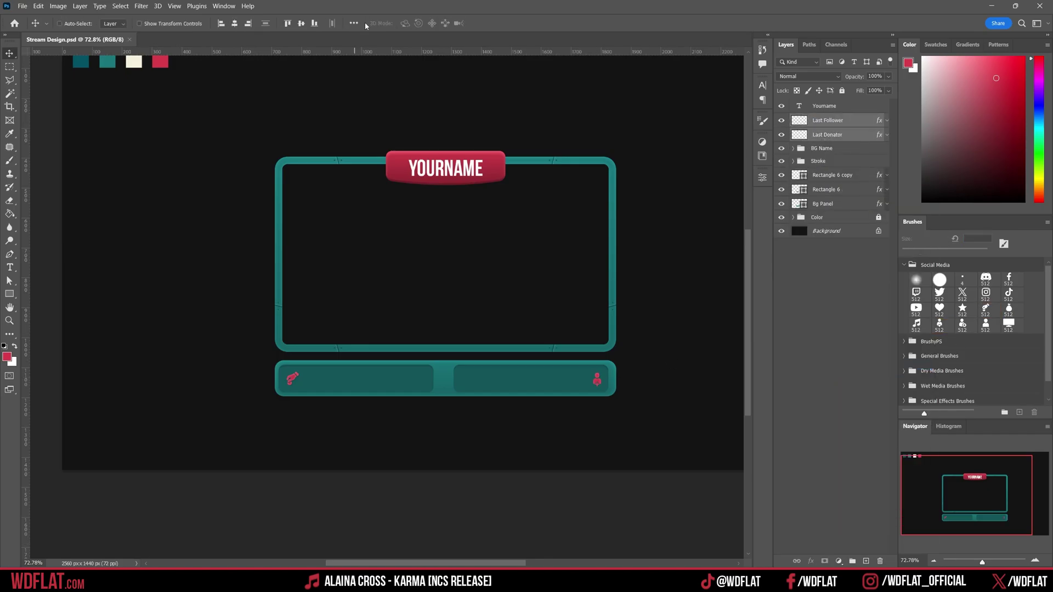
# Nudge the pink icons right, remove Group 1 copy's mask, and place the copied seam marks above Bg Panel
pyautogui.press('Right')
pyautogui.press('Right')
pyautogui.press('Right')
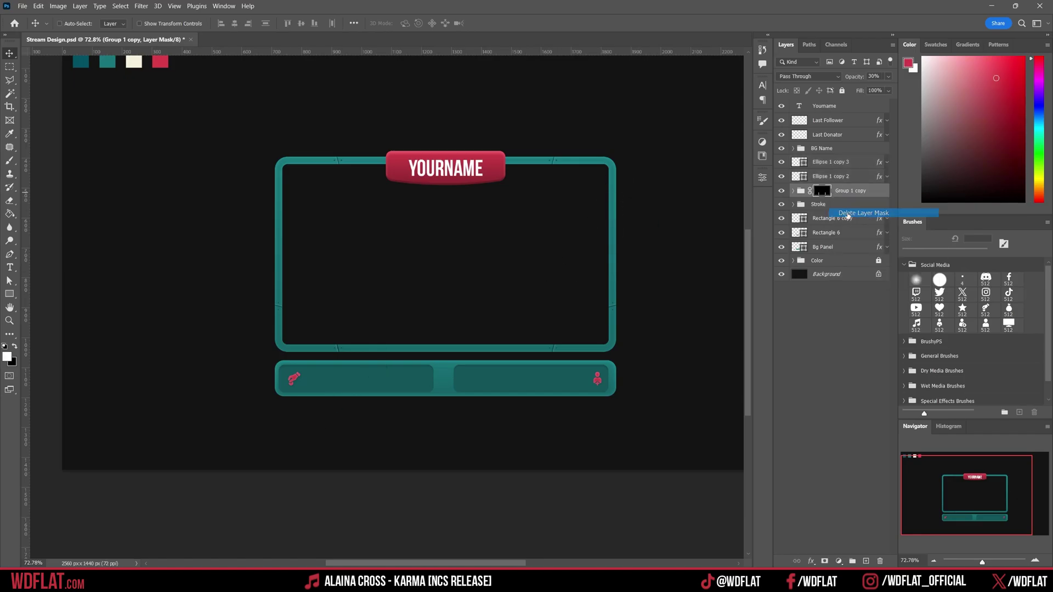
pyautogui.click(848, 213)
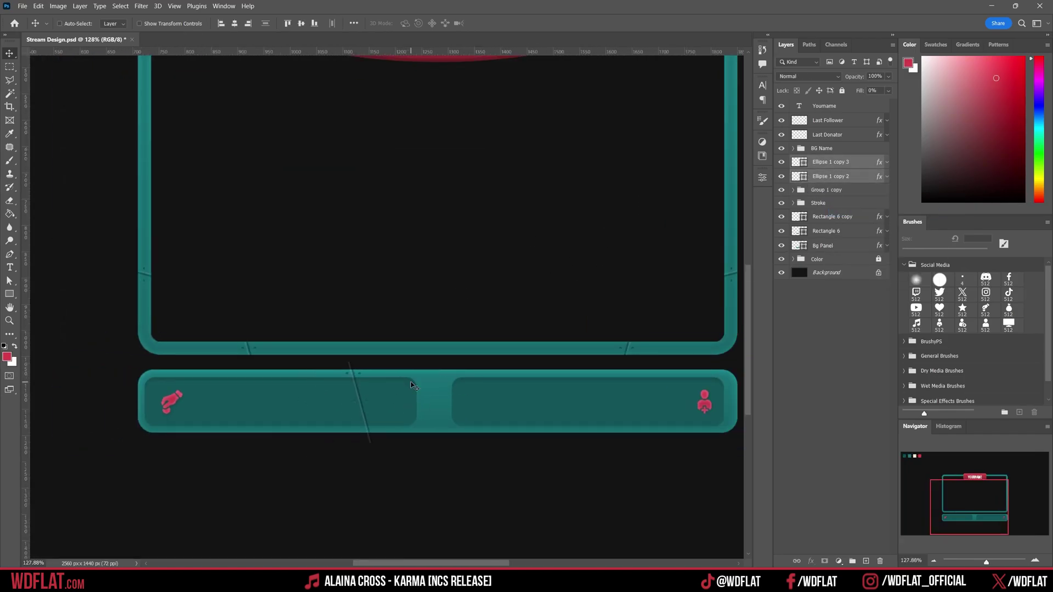
pyautogui.moveTo(828, 196); pyautogui.dragTo(828, 240)
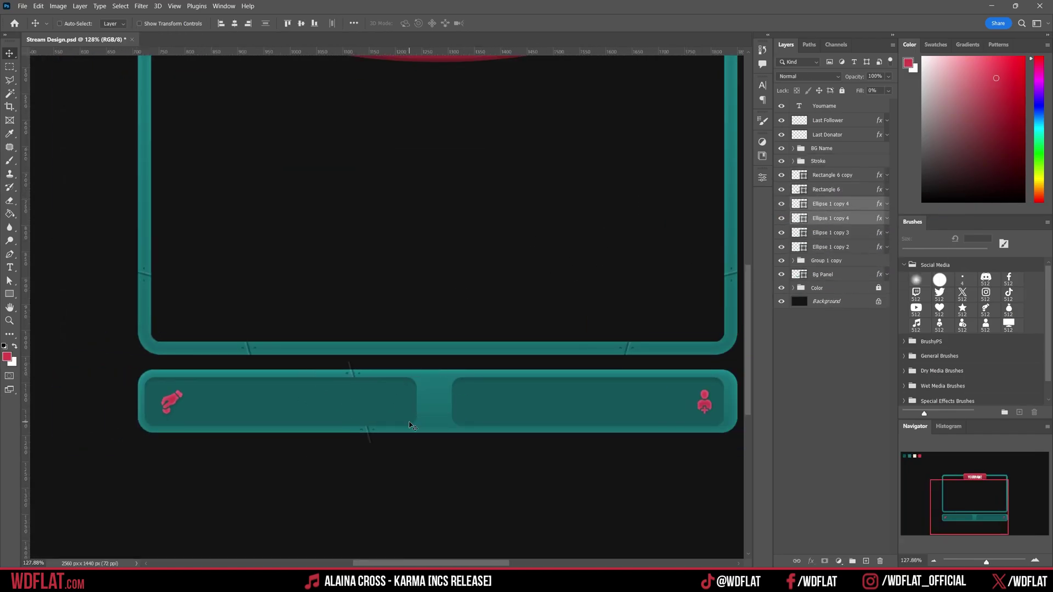
pyautogui.keyDown('shift'); pyautogui.click(828, 260); pyautogui.keyUp('shift')
# Group the ellipse and rivet layers, duplicate that group, and combine both copies into Group 4
pyautogui.hotkey('ctrl', 'g')
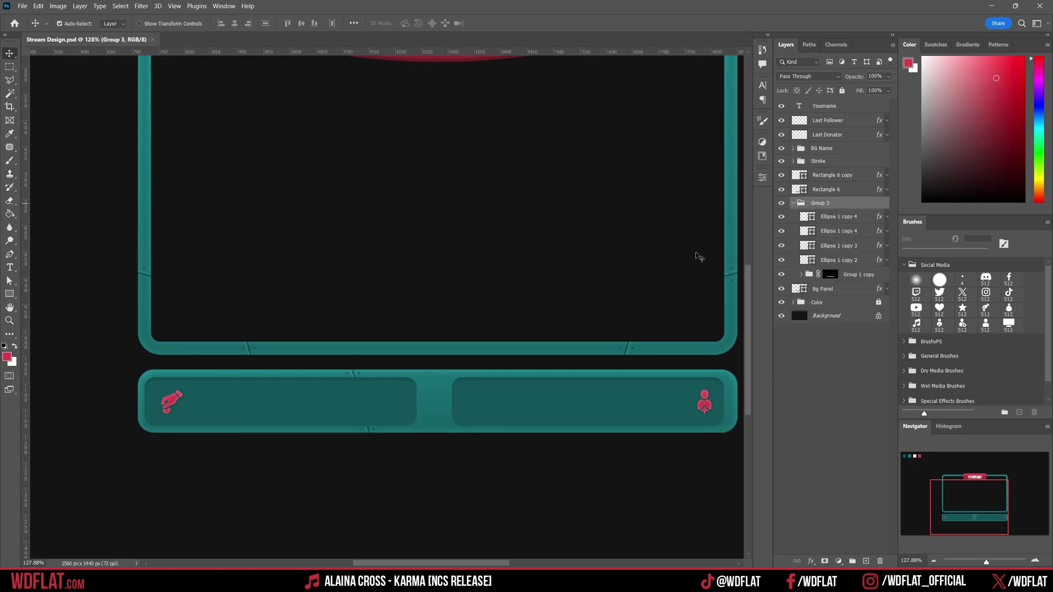
pyautogui.keyDown('alt'); pyautogui.scroll(-5, 700, 257); pyautogui.keyUp('alt')
pyautogui.hotkey('ctrl', 'j')
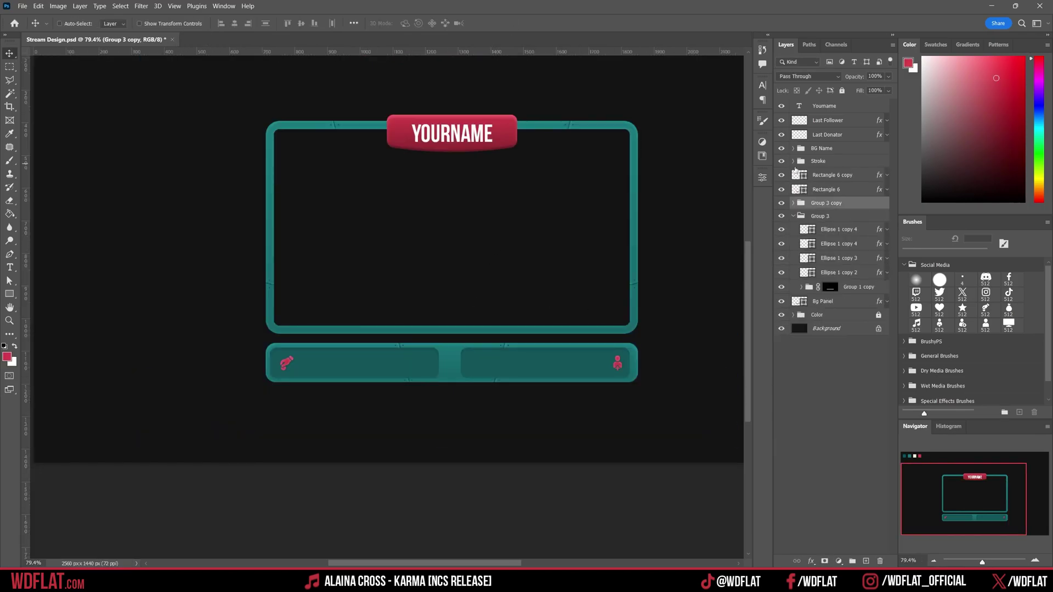
pyautogui.keyDown('shift'); pyautogui.click(823, 215); pyautogui.keyUp('shift')
pyautogui.hotkey('ctrl', 'g')
pyautogui.keyDown('alt'); pyautogui.scroll(-3, 365, 230); pyautogui.keyUp('alt')
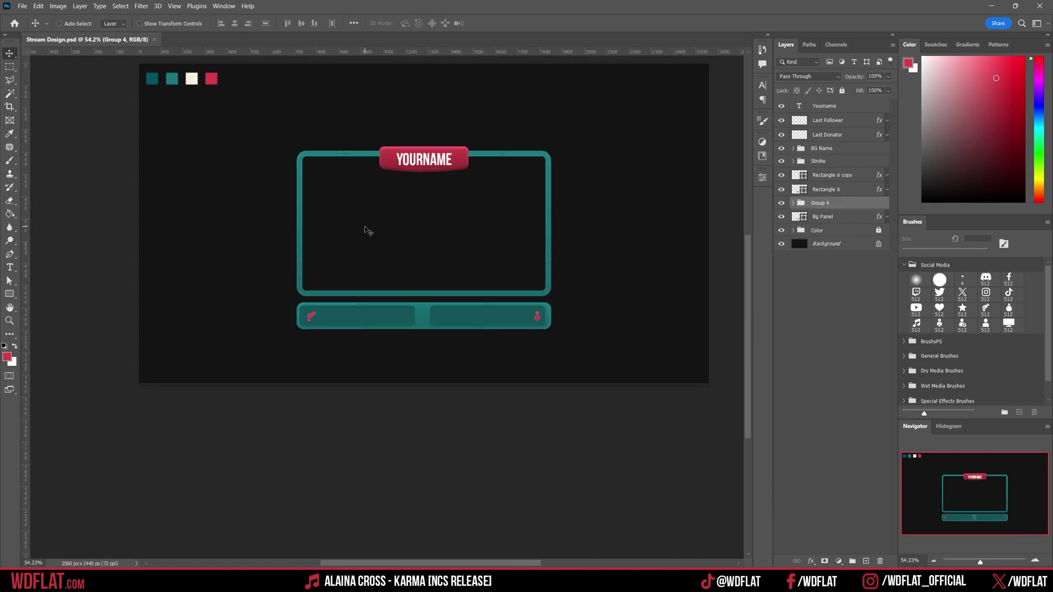
# Draw a rounded square tile over the left donor icon
pyautogui.scroll(2, 393, 223)
pyautogui.keyDown('alt'); pyautogui.scroll(7, 325, 338); pyautogui.keyUp('alt')
pyautogui.press('u')
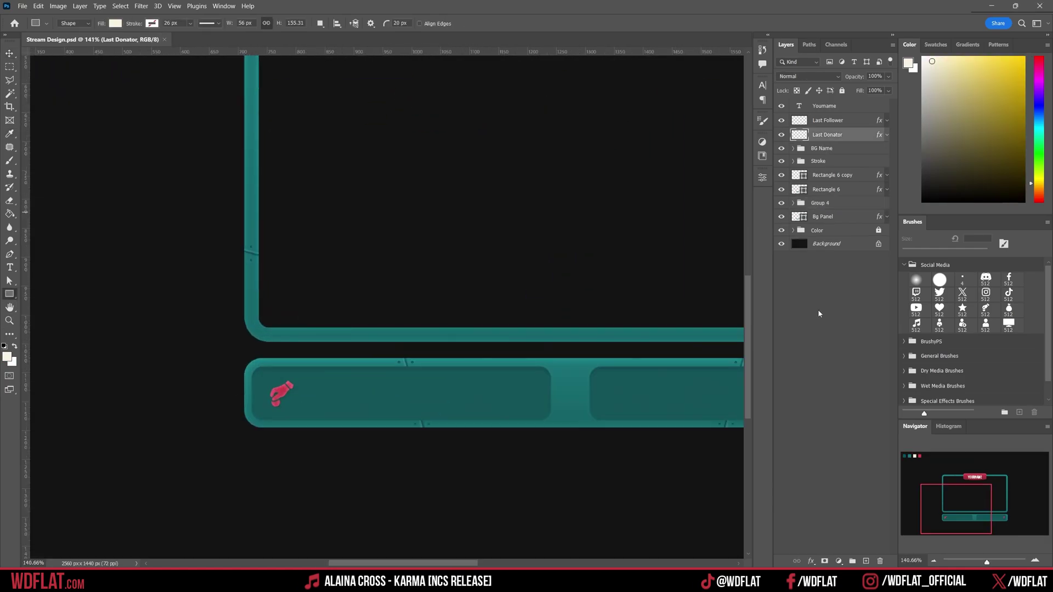
pyautogui.moveTo(264, 379); pyautogui.dragTo(310, 418)
pyautogui.press('v')
pyautogui.keyDown('alt'); pyautogui.scroll(4, 324, 107); pyautogui.keyUp('alt')
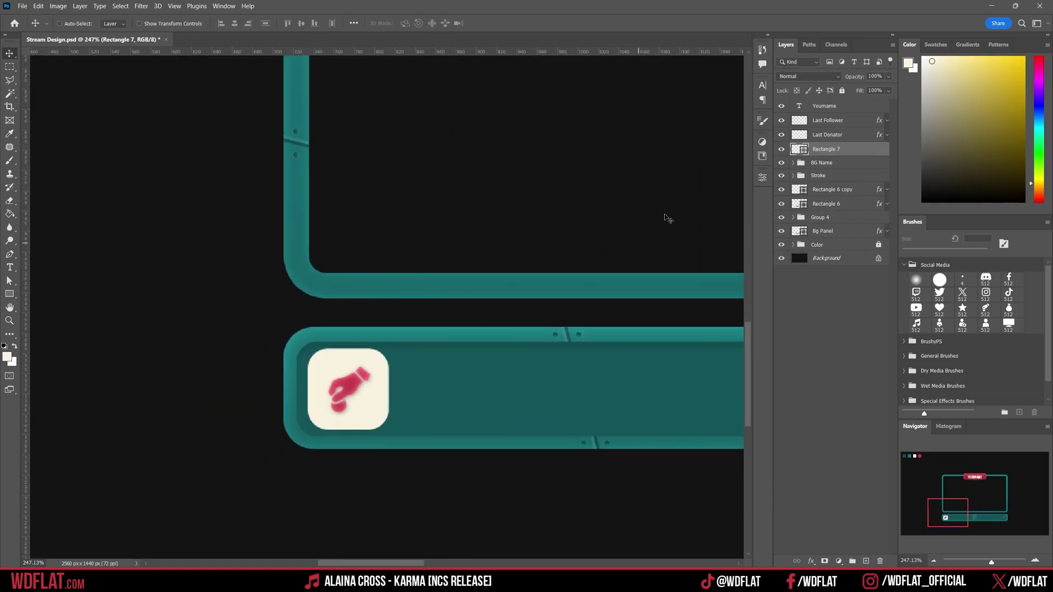
pyautogui.click(827, 134)
pyautogui.click(887, 134)
pyautogui.hotkey('ctrl', '0')
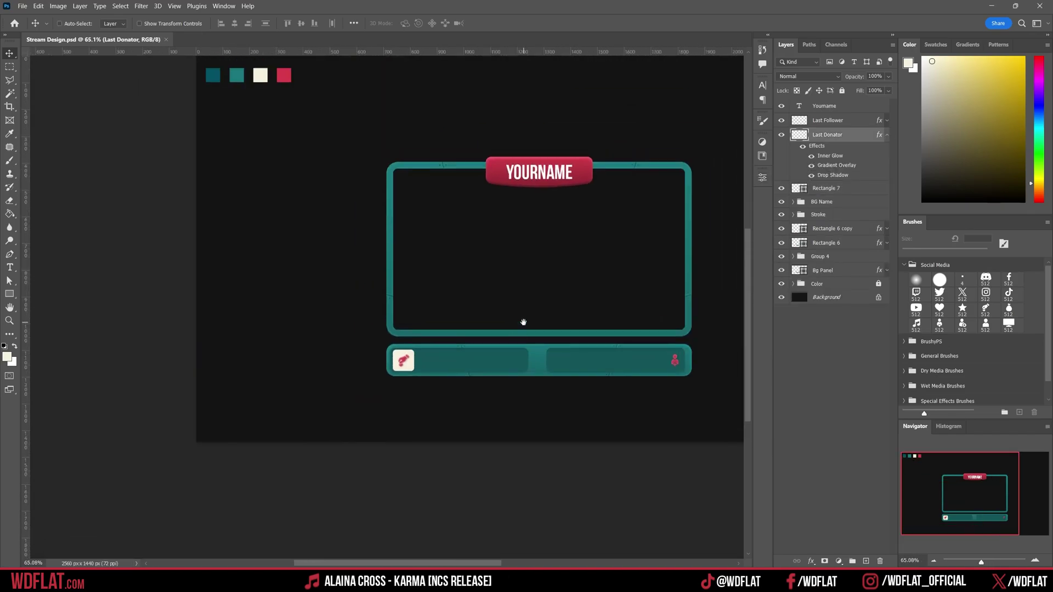
# Fill the tile cream from the swatches and put it in its own group, Group 5
pyautogui.doubleClick(799, 188)
pyautogui.click(237, 75)
pyautogui.click(825, 205)
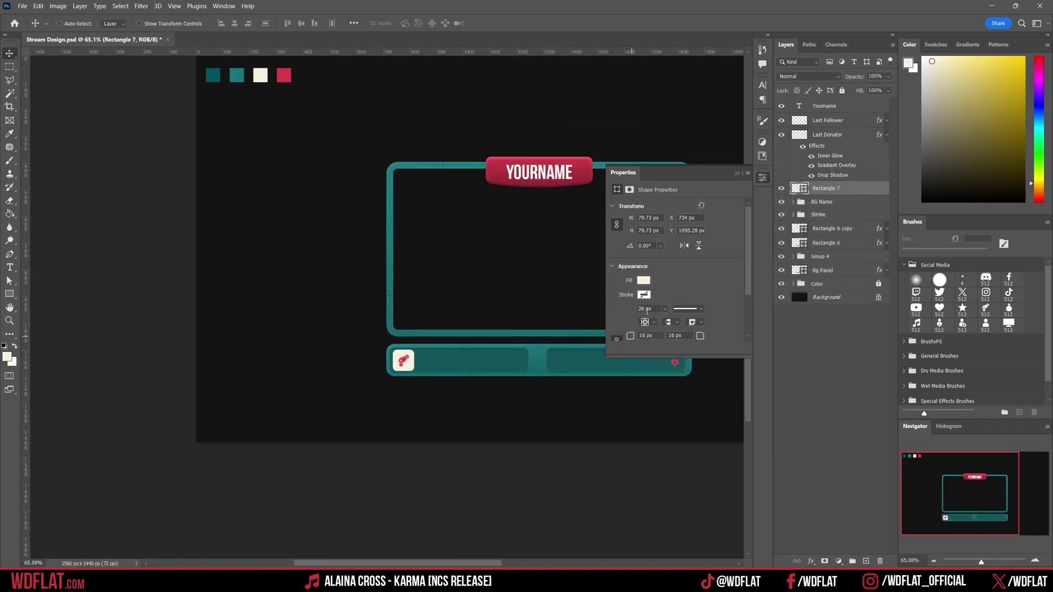
pyautogui.press('v')
pyautogui.keyDown('alt'); pyautogui.scroll(3, 423, 324); pyautogui.keyUp('alt')
pyautogui.keyDown('alt'); pyautogui.scroll(2, 423, 323); pyautogui.keyUp('alt')
pyautogui.keyDown('alt'); pyautogui.scroll(-1, 423, 323); pyautogui.keyUp('alt')
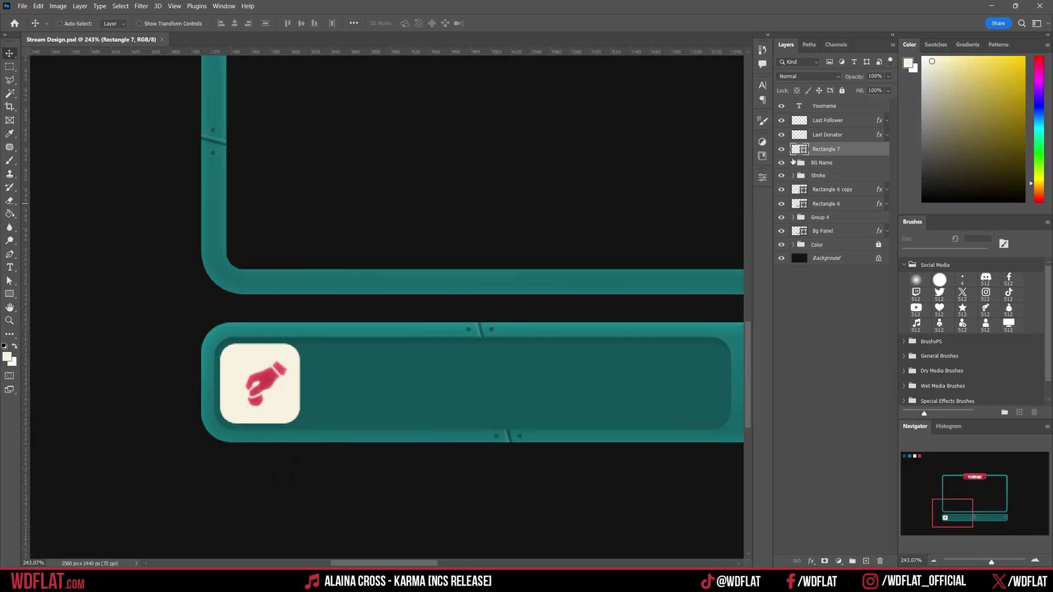
pyautogui.hotkey('ctrl', 'g')
# Load the bottom bar's outline as a selection and check the right tile's fill colour
pyautogui.keyDown('alt'); pyautogui.scroll(-2, 390, 237); pyautogui.keyUp('alt')
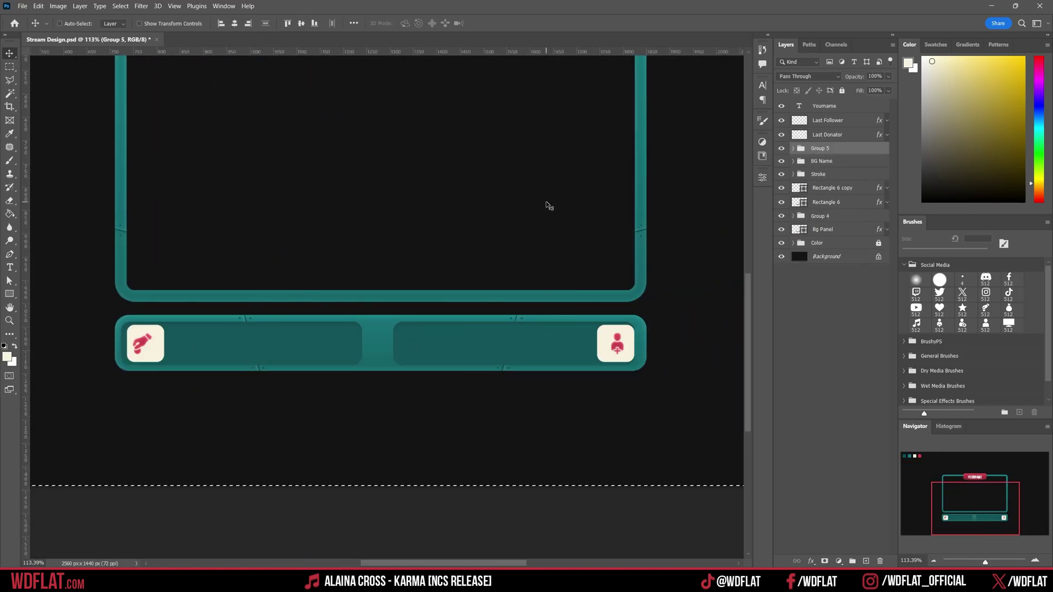
pyautogui.keyDown('alt'); pyautogui.scroll(-3, 548, 205); pyautogui.keyUp('alt')
pyautogui.keyDown('alt'); pyautogui.scroll(2, 393, 259); pyautogui.keyUp('alt')
pyautogui.keyDown('ctrl'); pyautogui.click(800, 229); pyautogui.keyUp('ctrl')
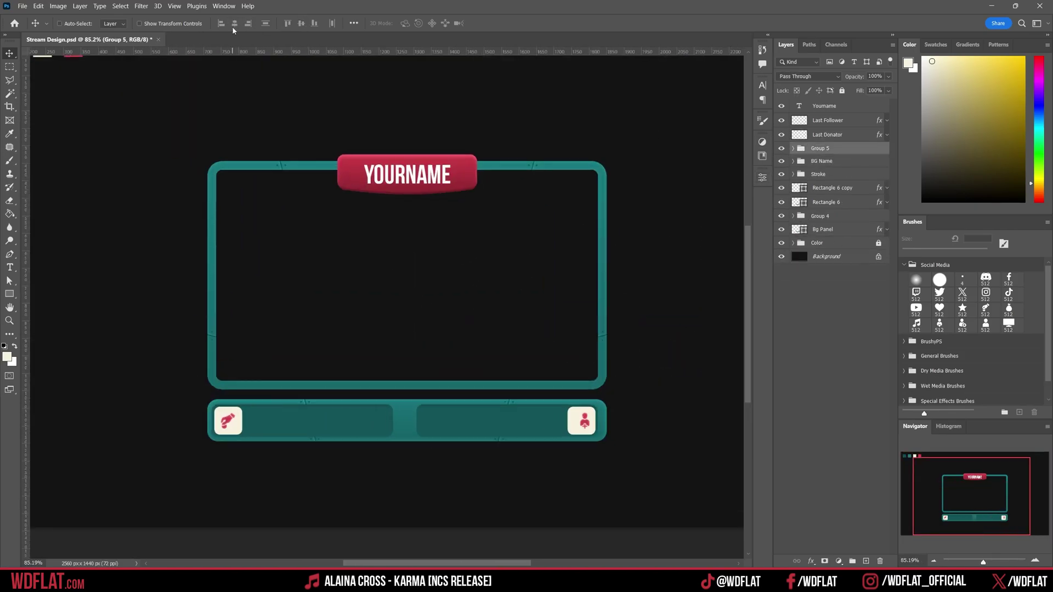
pyautogui.doubleClick(807, 162)
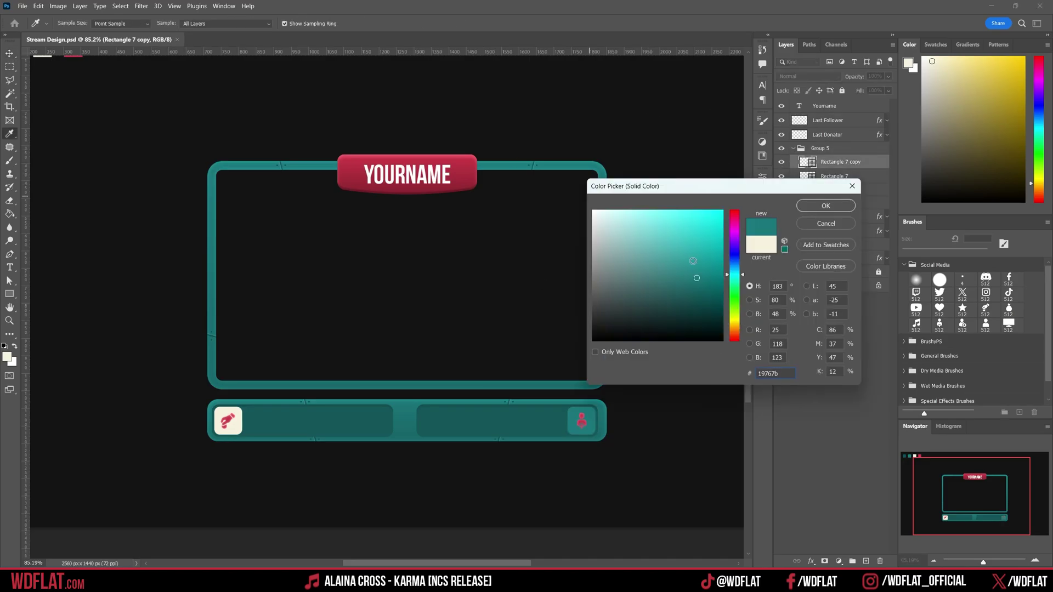
pyautogui.press('Escape')
pyautogui.keyDown('alt'); pyautogui.scroll(-2, 574, 285); pyautogui.keyUp('alt')
# Add Gradient Overlay and Inner Glow styles to the tile group
pyautogui.doubleClick(855, 148)
pyautogui.click(638, 220)
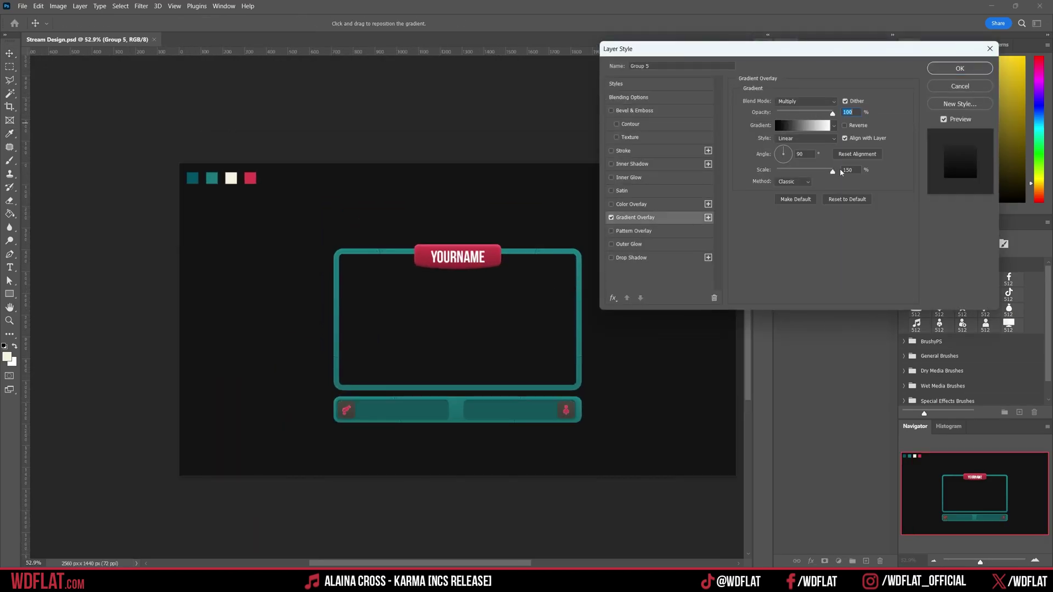
pyautogui.click(629, 179)
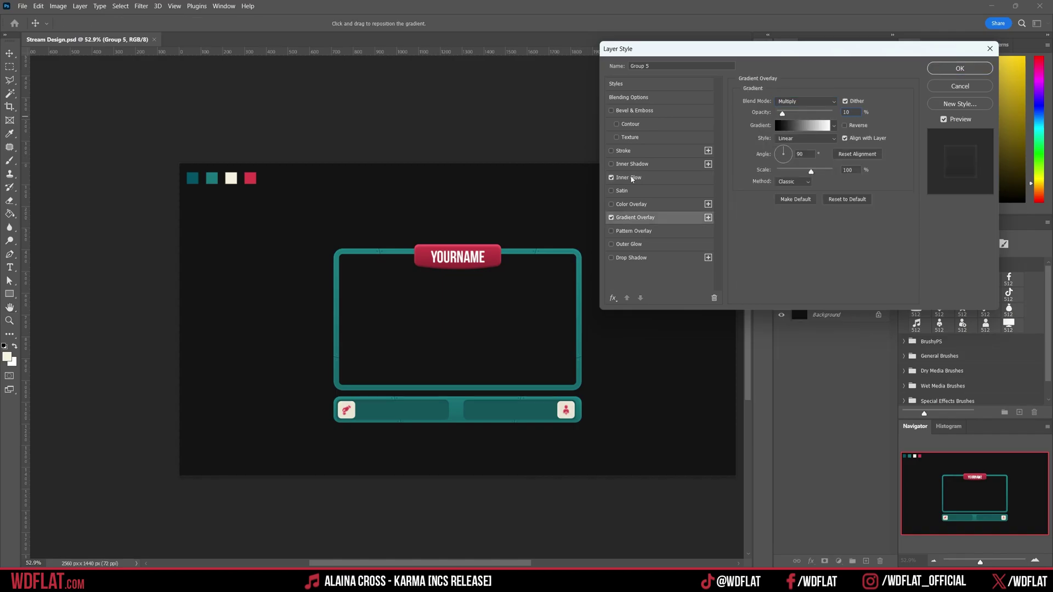
pyautogui.press('Return')
pyautogui.keyDown('alt'); pyautogui.scroll(4, 465, 406); pyautogui.keyUp('alt')
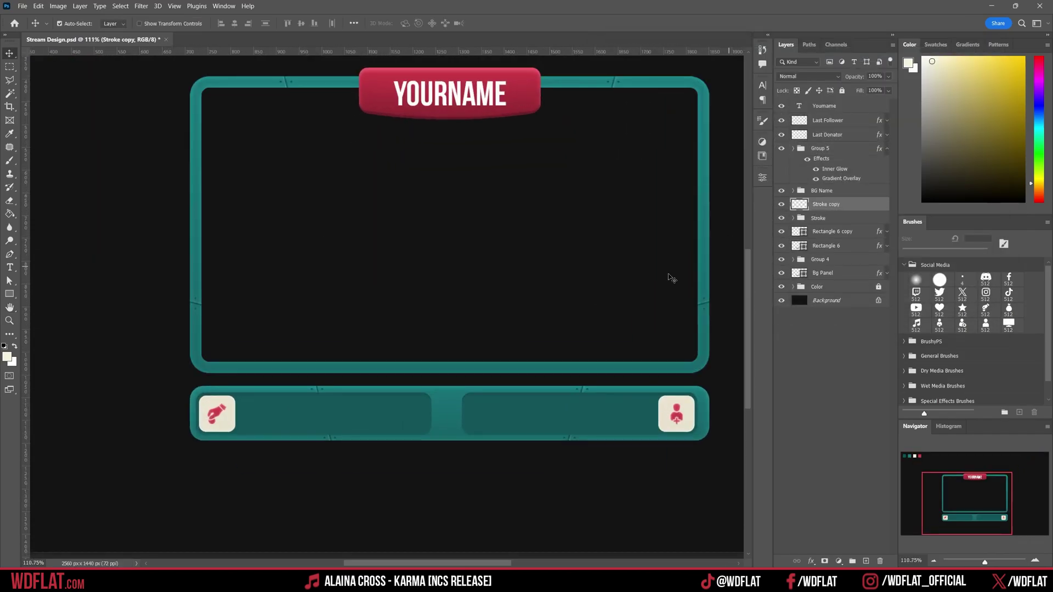
# Paste a teal bar between the frame and bottom bar, trim it, and add a thin dark shadow streak
pyautogui.hotkey('ctrl', 'v')
pyautogui.moveTo(409, 264); pyautogui.dragTo(392, 392)
pyautogui.scroll(2, 392, 392)
pyautogui.press('m')
pyautogui.moveTo(278, 299); pyautogui.dragTo(432, 482)
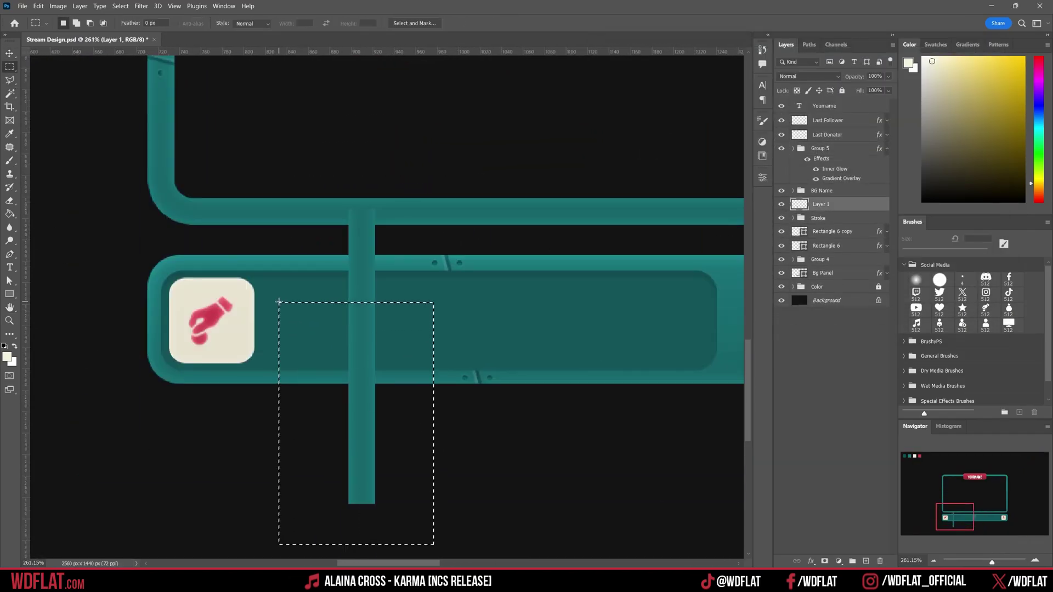
pyautogui.keyDown('alt'); pyautogui.scroll(4, 261, 266); pyautogui.keyUp('alt')
pyautogui.moveTo(324, 263); pyautogui.dragTo(395, 263)
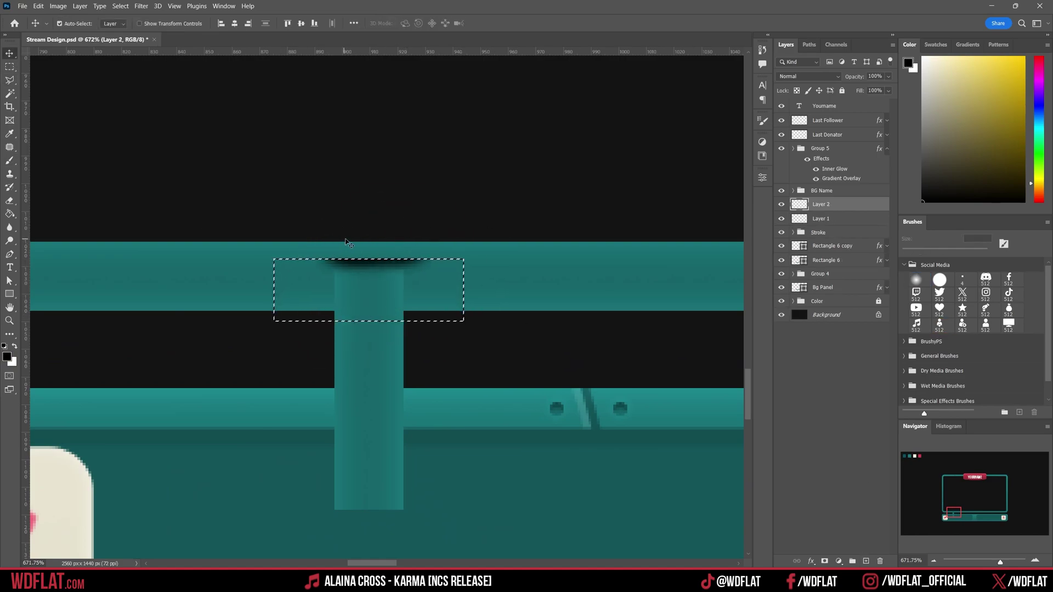
pyautogui.hotkey('ctrl', 'd')
# Duplicate the shadow streak to the bar's lower end and merge the two shadow layers
pyautogui.keyDown('alt'); pyautogui.scroll(-4, 471, 287); pyautogui.keyUp('alt')
pyautogui.keyDown('alt'); pyautogui.scroll(3, 447, 294); pyautogui.keyUp('alt')
pyautogui.hotkey('ctrl', 'j')
pyautogui.hotkey('ctrl', 't')
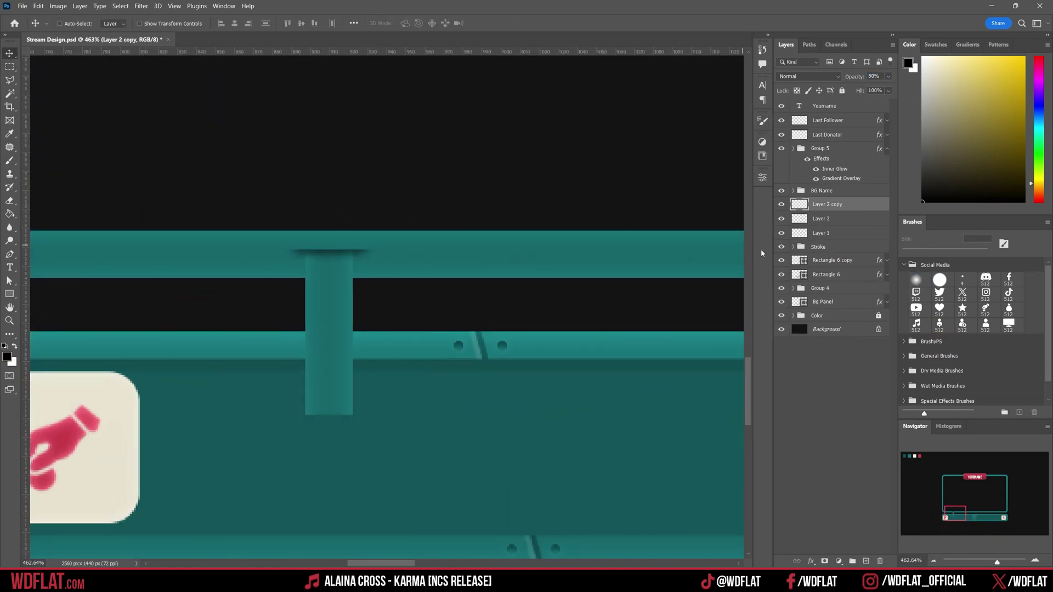
pyautogui.click(827, 204)
pyautogui.keyDown('alt'); pyautogui.moveTo(415, 213); pyautogui.dragTo(415, 322); pyautogui.keyUp('alt')
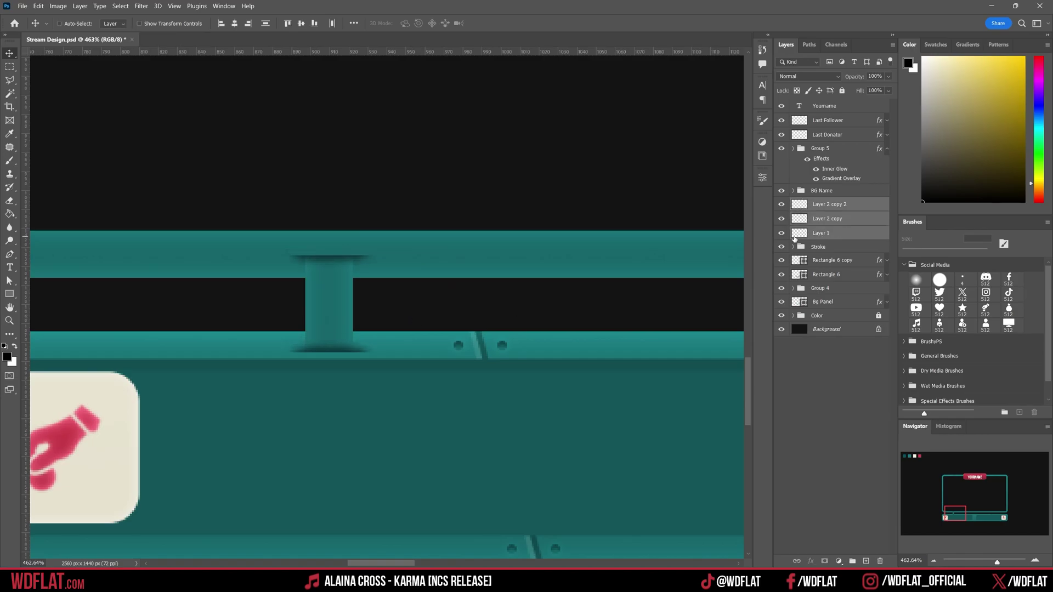
pyautogui.keyDown('alt'); pyautogui.scroll(-3, 384, 302); pyautogui.keyUp('alt')
pyautogui.keyDown('alt'); pyautogui.scroll(3, 384, 329); pyautogui.keyUp('alt')
pyautogui.hotkey('ctrl', 'e')
# Duplicate the line layer and group the three connector layers as Group 6
pyautogui.doubleClick(818, 219)
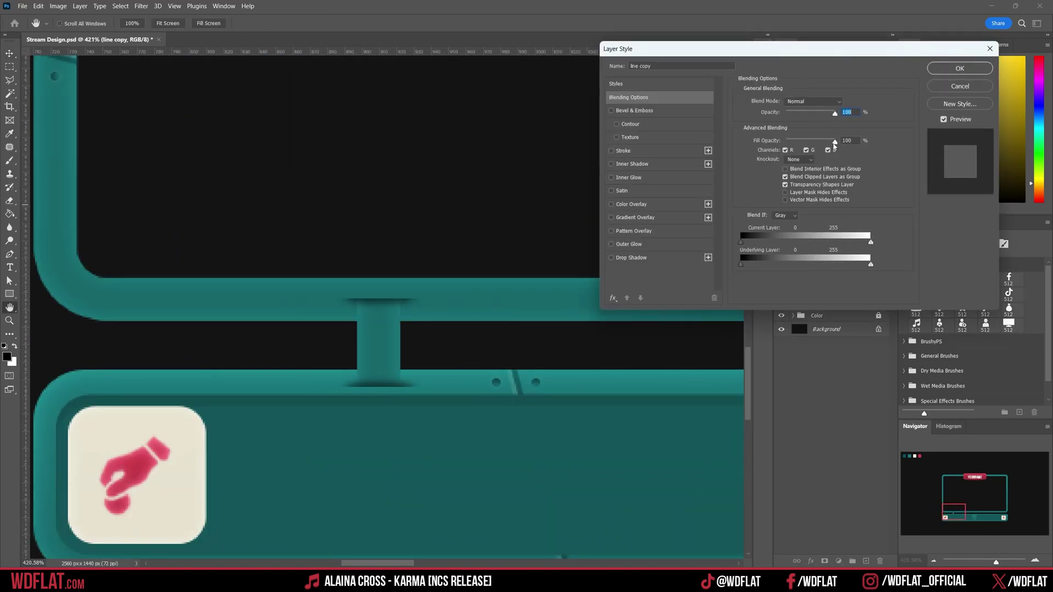
pyautogui.press('Escape')
pyautogui.hotkey('ctrl', 'j')
pyautogui.press('m')
pyautogui.keyDown('alt'); pyautogui.scroll(3, 244, 305); pyautogui.keyUp('alt')
pyautogui.hotkey('ctrl', 'g')
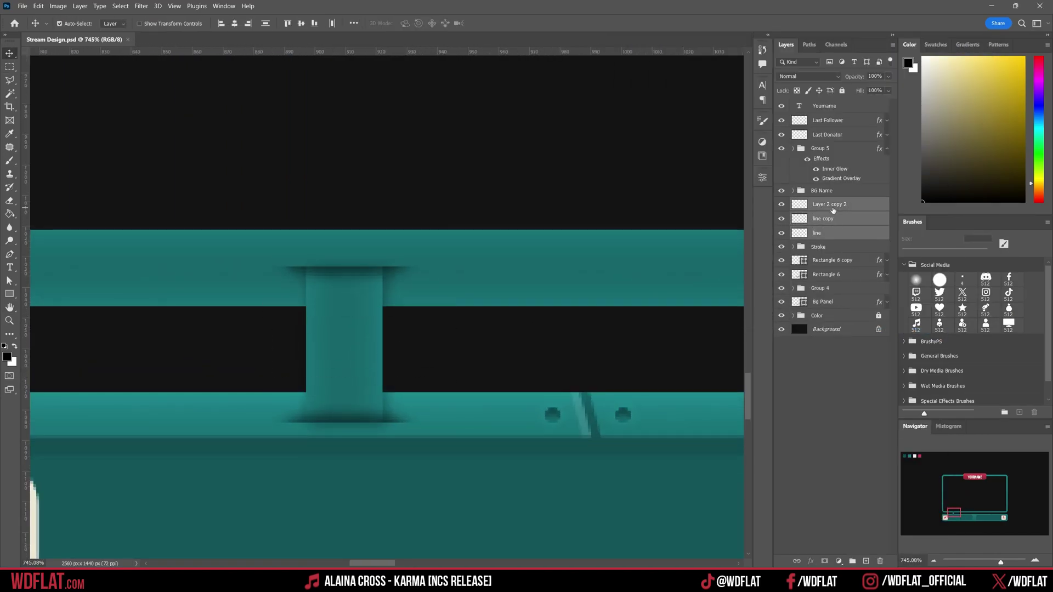
pyautogui.keyDown('alt'); pyautogui.scroll(-10, 456, 379); pyautogui.keyUp('alt')
# Copy the connector group further along the bar to add more connector posts
pyautogui.press('v')
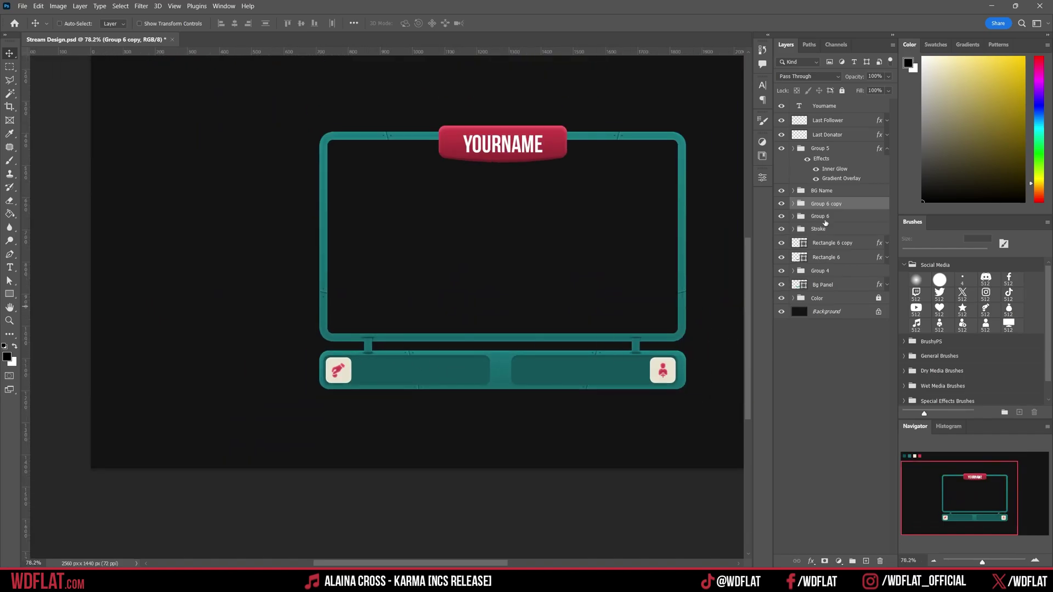
pyautogui.moveTo(388, 305); pyautogui.dragTo(443, 305)
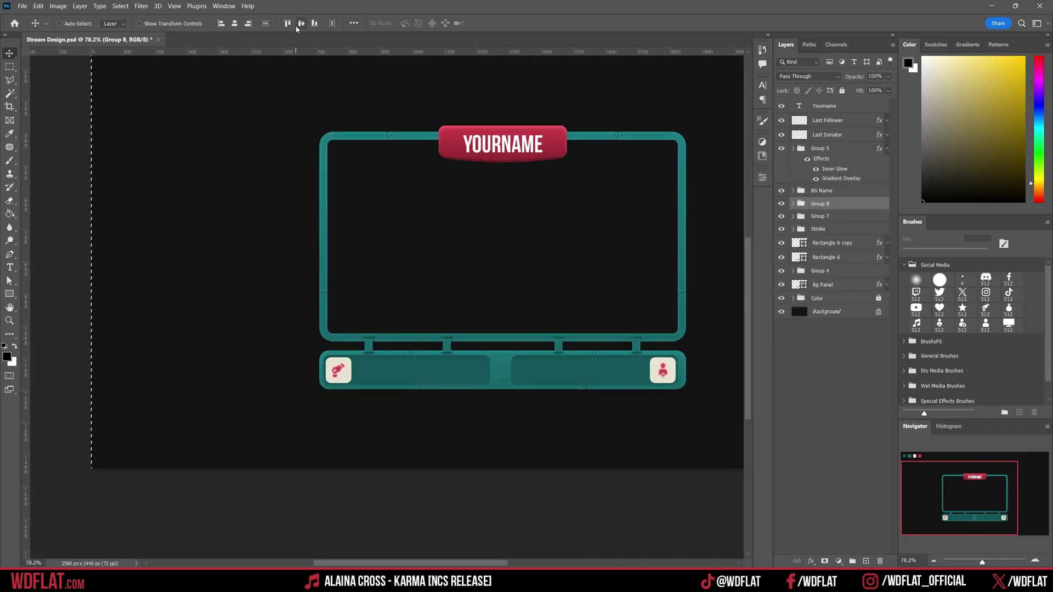
pyautogui.keyDown('alt'); pyautogui.scroll(-2, 382, 254); pyautogui.keyUp('alt')
pyautogui.keyDown('alt'); pyautogui.scroll(1, 401, 275); pyautogui.keyUp('alt')
pyautogui.keyDown('alt'); pyautogui.scroll(-1, 433, 313); pyautogui.keyUp('alt')
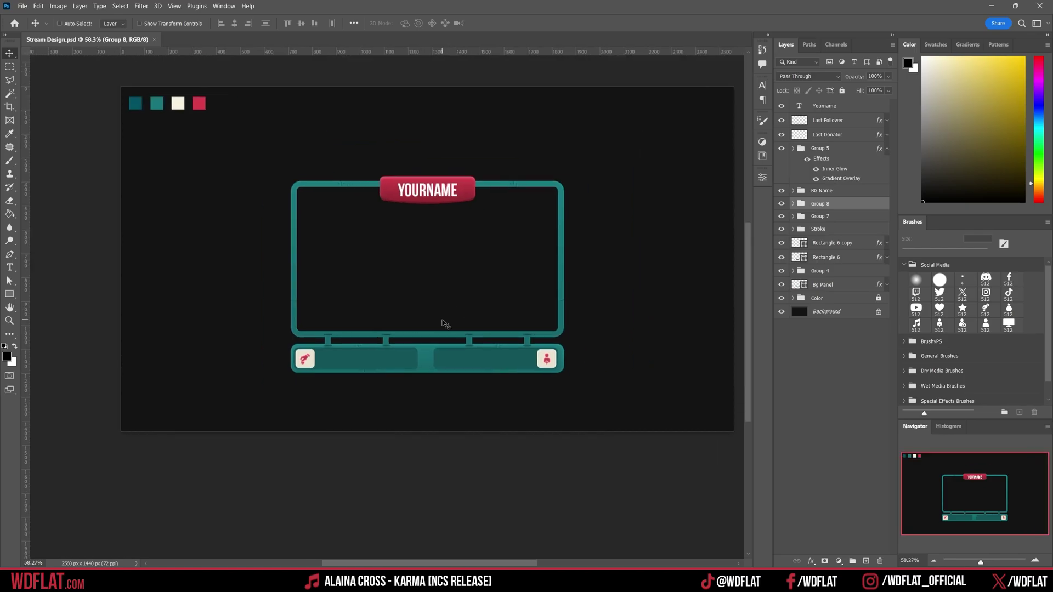
pyautogui.keyDown('alt'); pyautogui.scroll(2, 444, 325); pyautogui.keyUp('alt')
# Draw a tall rectangle left of the frame and apply a perspective distortion to it
pyautogui.press('u')
pyautogui.moveTo(165, 197); pyautogui.dragTo(223, 362)
pyautogui.scroll(2, 307, 274)
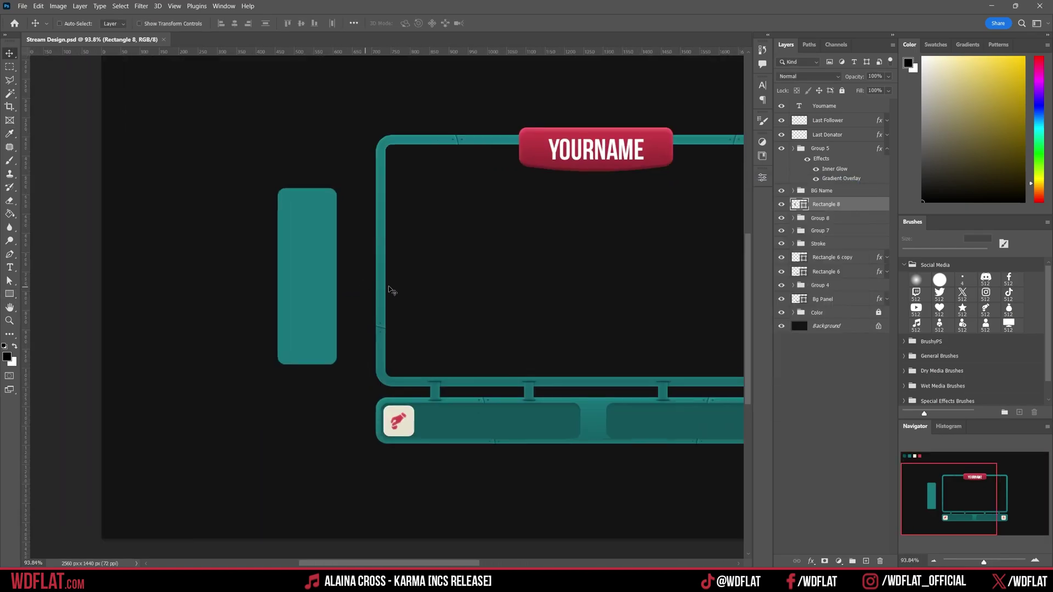
pyautogui.hotkey('ctrl', 't')
pyautogui.rightClick(287, 266)
pyautogui.click(307, 313)
pyautogui.press('Return')
# Move the teal side panel onto the facecam frame's left edge
pyautogui.click(793, 243)
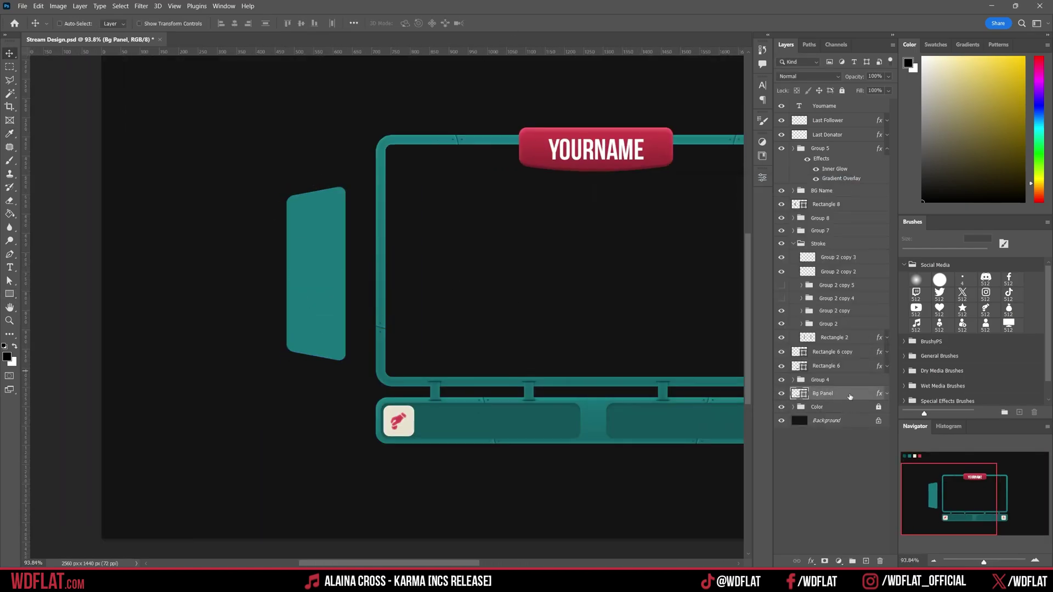
pyautogui.click(826, 149)
pyautogui.moveTo(454, 229); pyautogui.dragTo(530, 213)
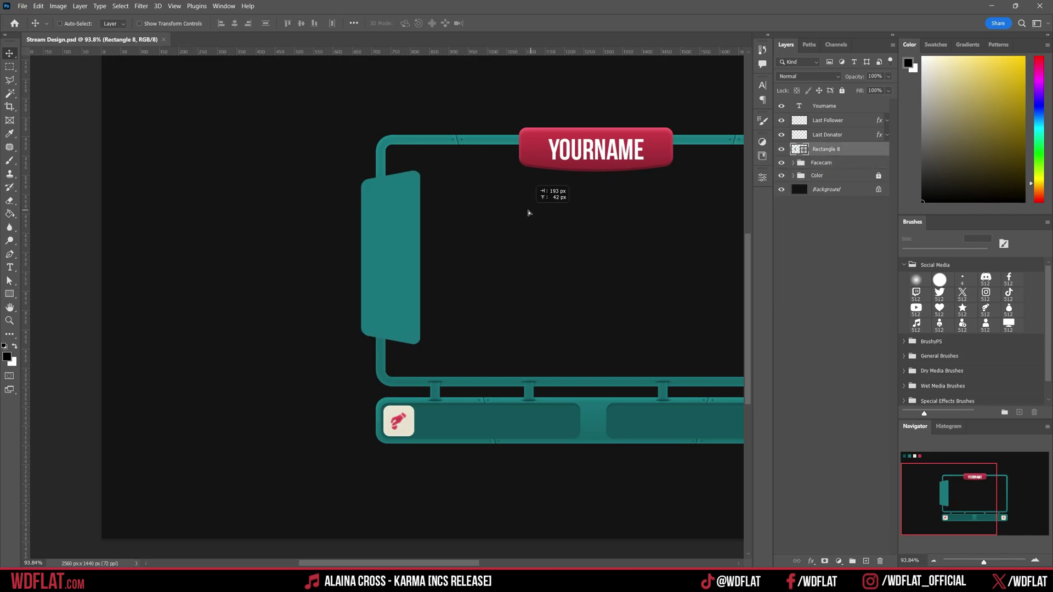
pyautogui.hotkey('ctrl', 'd')
pyautogui.press('v')
pyautogui.press('Delete')
# Rasterize the teal side panel layer
pyautogui.rightClick(856, 160)
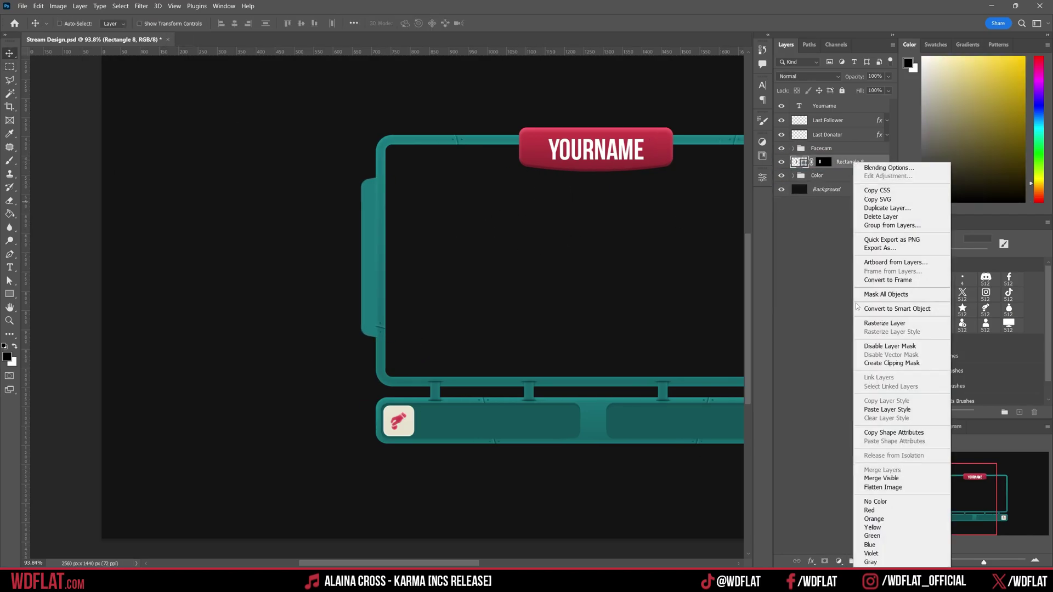
pyautogui.click(899, 324)
pyautogui.press('b')
pyautogui.scroll(2, 461, 431)
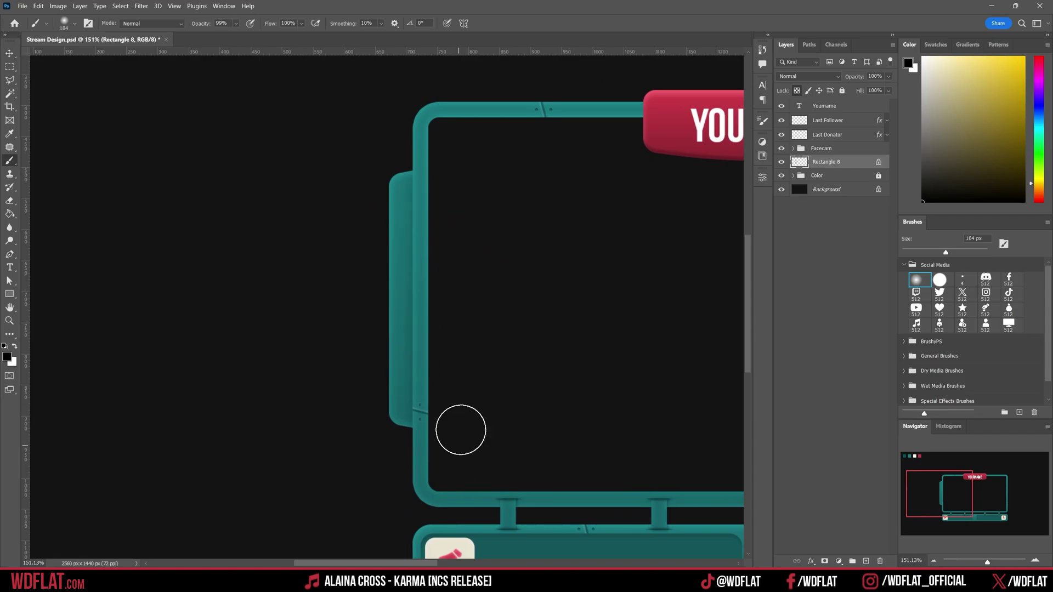
pyautogui.scroll(-2, 494, 395)
pyautogui.scroll(-2, 494, 351)
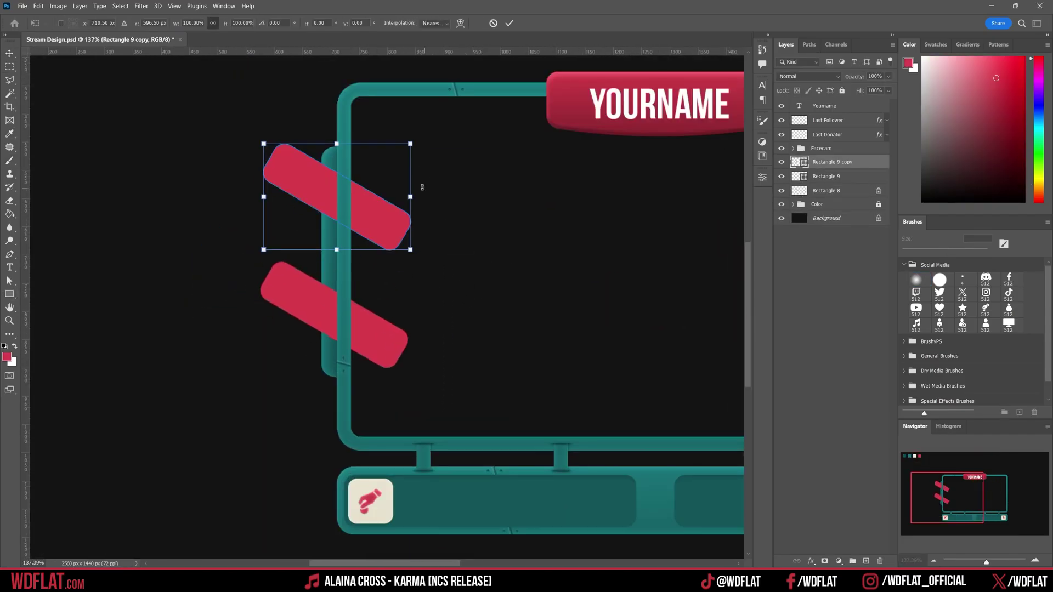
# Mask the red stripes layer to the selection and rasterize the striped layer
pyautogui.rightClick(835, 167)
pyautogui.click(799, 105)
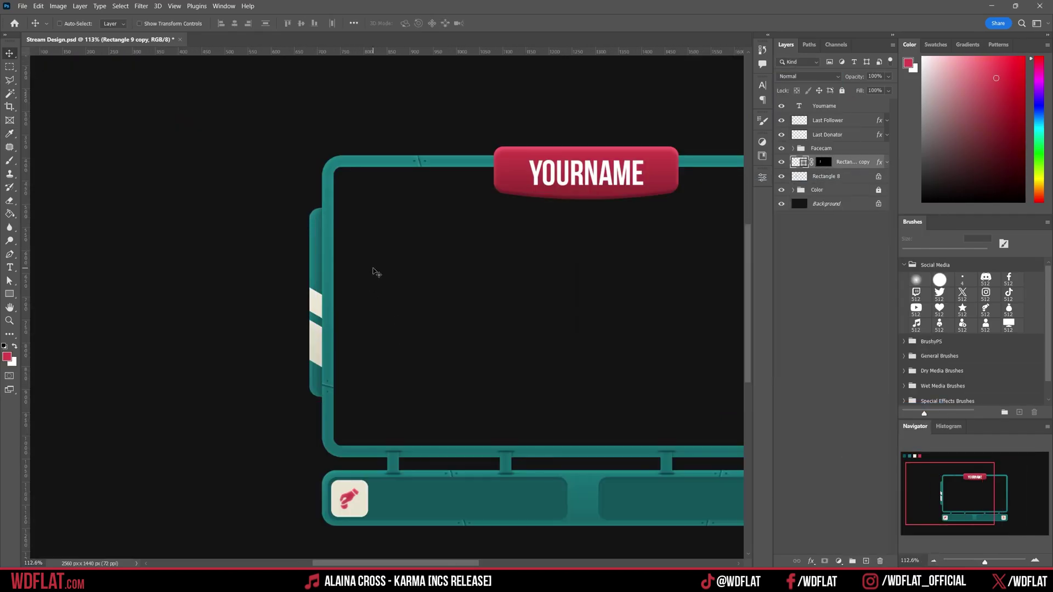
pyautogui.rightClick(848, 160)
pyautogui.click(878, 320)
pyautogui.scroll(-5, 319, 296)
pyautogui.press('v')
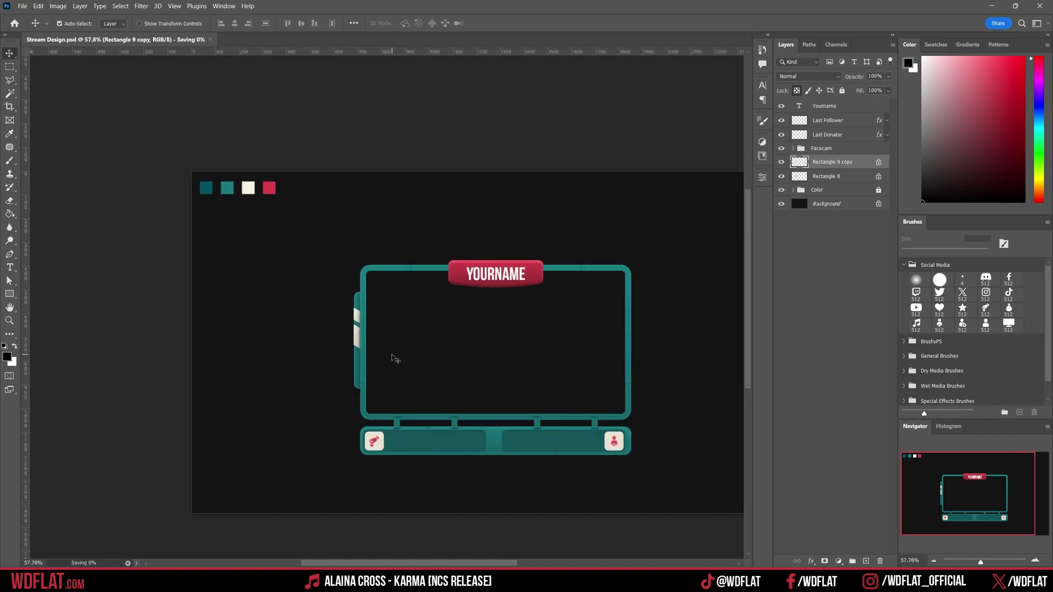
pyautogui.scroll(5, 345, 351)
# Draw a small teal rounded-rectangle pill and place it against the frame's side
pyautogui.rightClick(10, 294)
pyautogui.click(44, 290)
pyautogui.moveTo(278, 336); pyautogui.dragTo(303, 412)
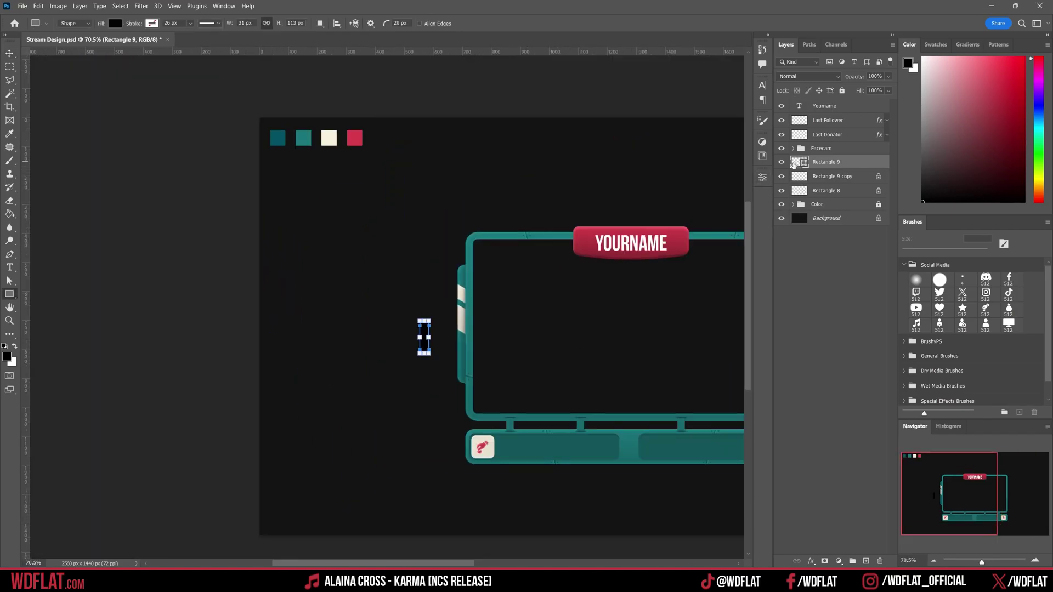
pyautogui.press('v')
pyautogui.scroll(3, 474, 308)
pyautogui.moveTo(474, 308); pyautogui.dragTo(502, 305)
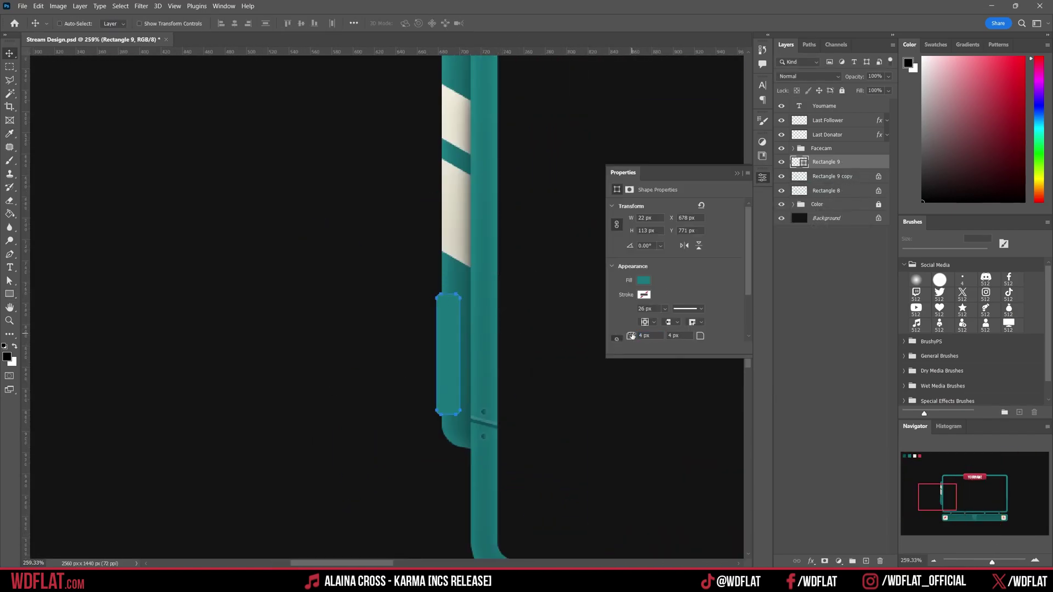
pyautogui.press('Return')
pyautogui.scroll(2, 478, 339)
# Duplicate the pill, mask the copy, and group the bracket layers into Group 10
pyautogui.rightClick(881, 165)
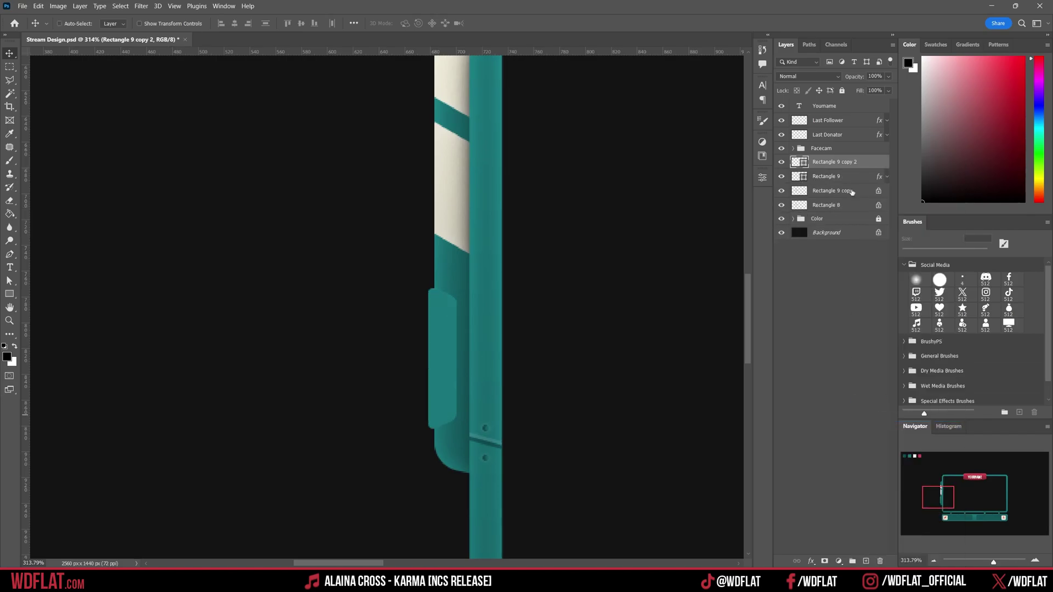
pyautogui.click(959, 68)
pyautogui.keyDown('ctrl'); pyautogui.click(800, 192); pyautogui.keyUp('ctrl')
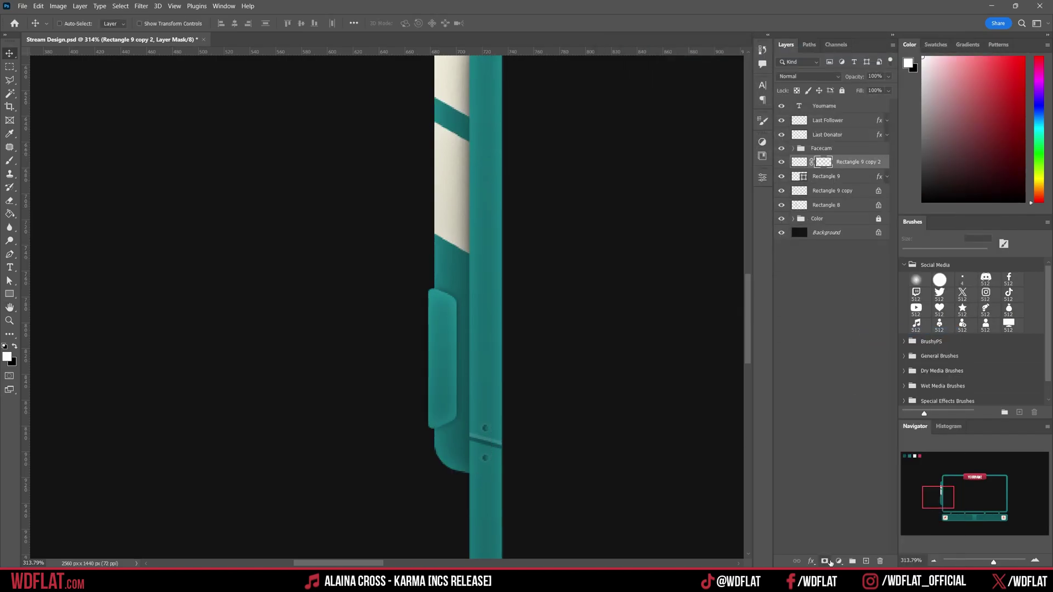
pyautogui.hotkey('ctrl', 'g')
pyautogui.hotkey('ctrl', '0')
# Draw a tilted cream stripe, duplicate it beside the first, and group the stripes
pyautogui.click(781, 161)
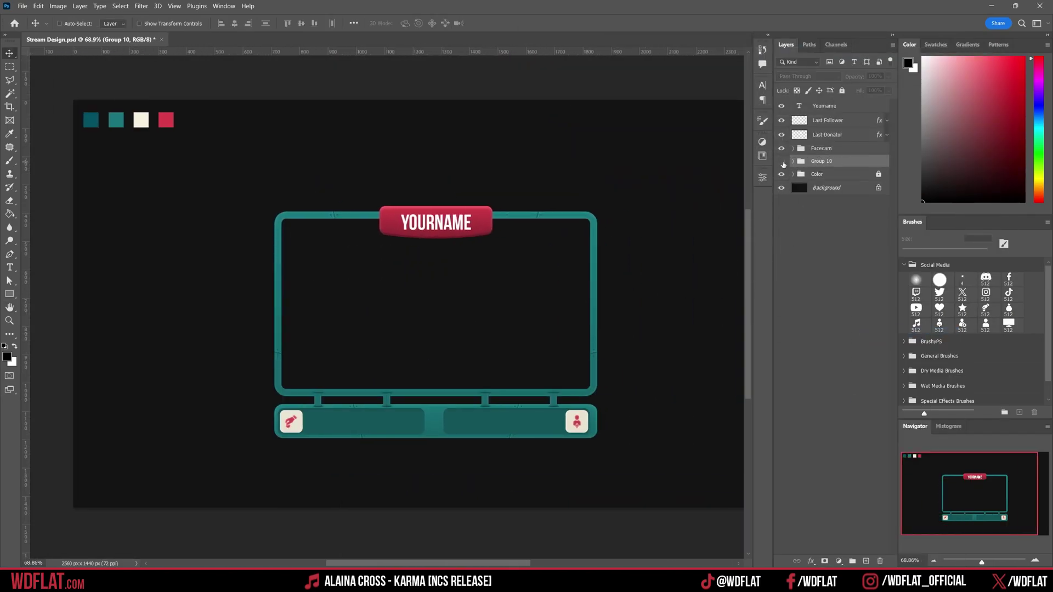
pyautogui.click(141, 120)
pyautogui.moveTo(300, 159)
pyautogui.mouseDown()
pyautogui.moveTo(318, 305)
pyautogui.moveTo(346, 181)
pyautogui.mouseUp()
pyautogui.hotkey('ctrl', 'j')
pyautogui.moveTo(321, 230)
pyautogui.mouseDown()
pyautogui.moveTo(341, 230)
pyautogui.moveTo(388, 423)
pyautogui.mouseUp()
pyautogui.keyDown('shift'); pyautogui.click(828, 220); pyautogui.keyUp('shift')
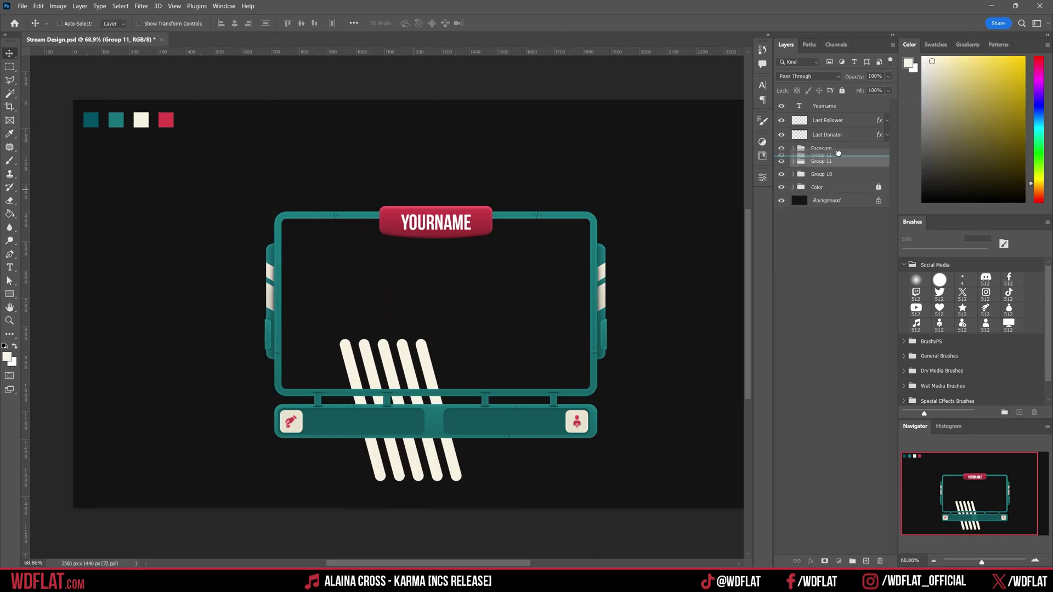
pyautogui.hotkey('ctrl', 'g')
# Mask the stripe group to the bottom bar's outline, clearing the bar's left part
pyautogui.keyDown('ctrl'); pyautogui.click(806, 281); pyautogui.keyUp('ctrl')
pyautogui.hotkey('ctrl', 'alt', 'm')
pyautogui.keyDown('ctrl'); pyautogui.click(809, 257); pyautogui.keyUp('ctrl')
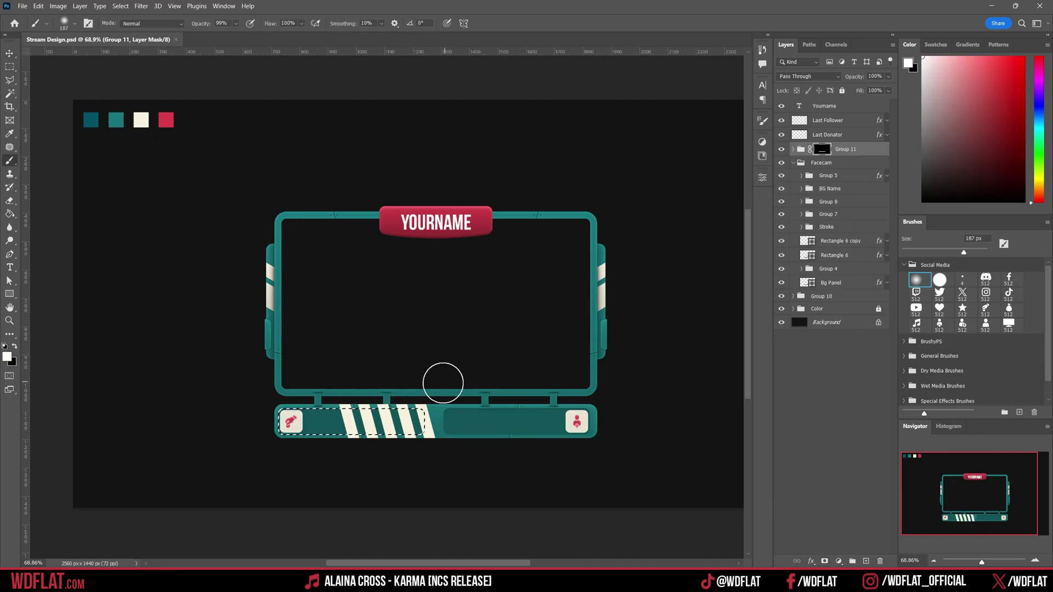
pyautogui.press('x')
pyautogui.hotkey('alt', 'BackSpace')
pyautogui.scroll(3, 398, 437)
pyautogui.keyDown('ctrl'); pyautogui.click(809, 255); pyautogui.keyUp('ctrl')
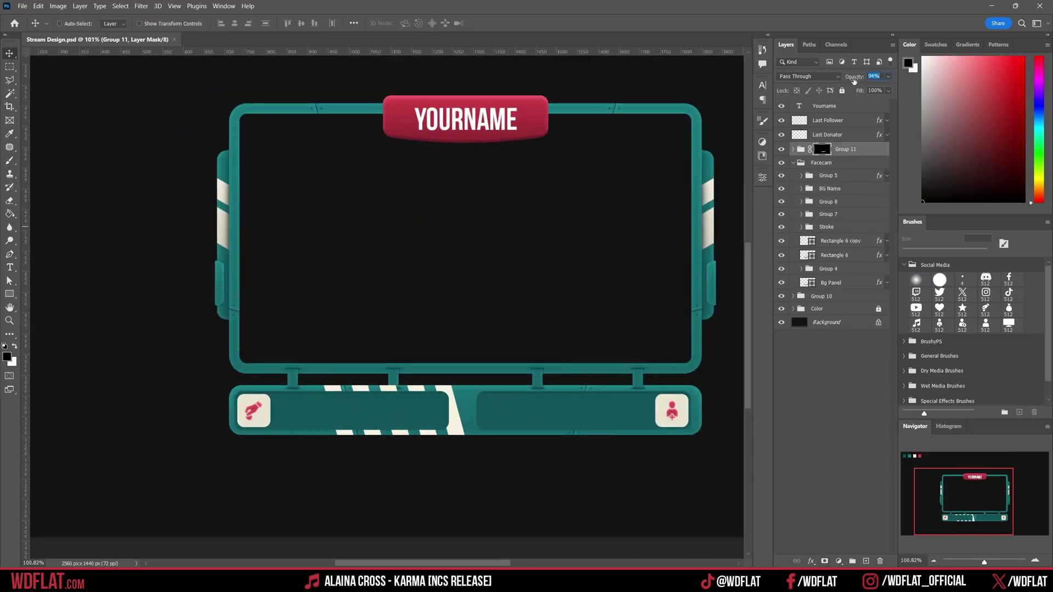
# Move the stripe group into the Facecam group and slide it right along the bottom bar
pyautogui.moveTo(844, 149); pyautogui.dragTo(863, 276)
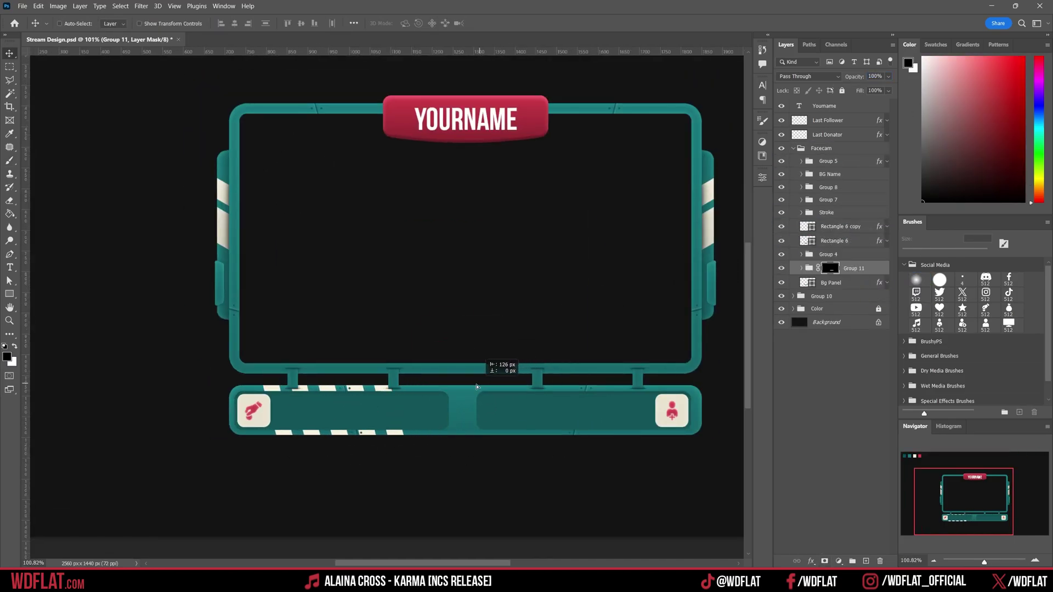
pyautogui.moveTo(502, 369); pyautogui.dragTo(655, 368)
pyautogui.press('b')
pyautogui.scroll(3, 518, 342)
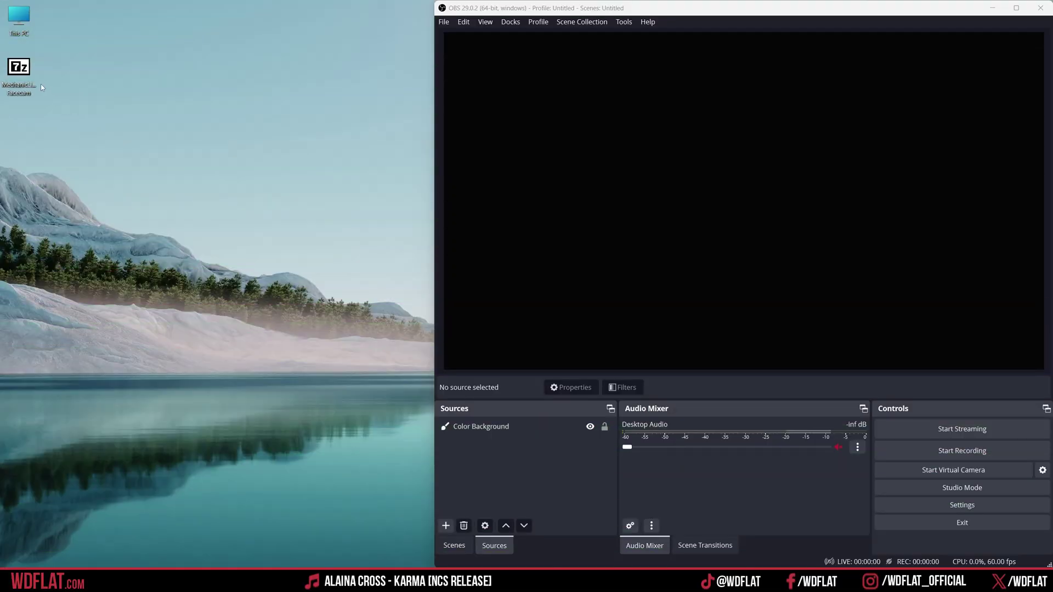
# Extract the Facecam folder and readme from the template archive to the desktop
pyautogui.doubleClick(29, 79)
pyautogui.moveTo(321, 174); pyautogui.dragTo(263, 141)
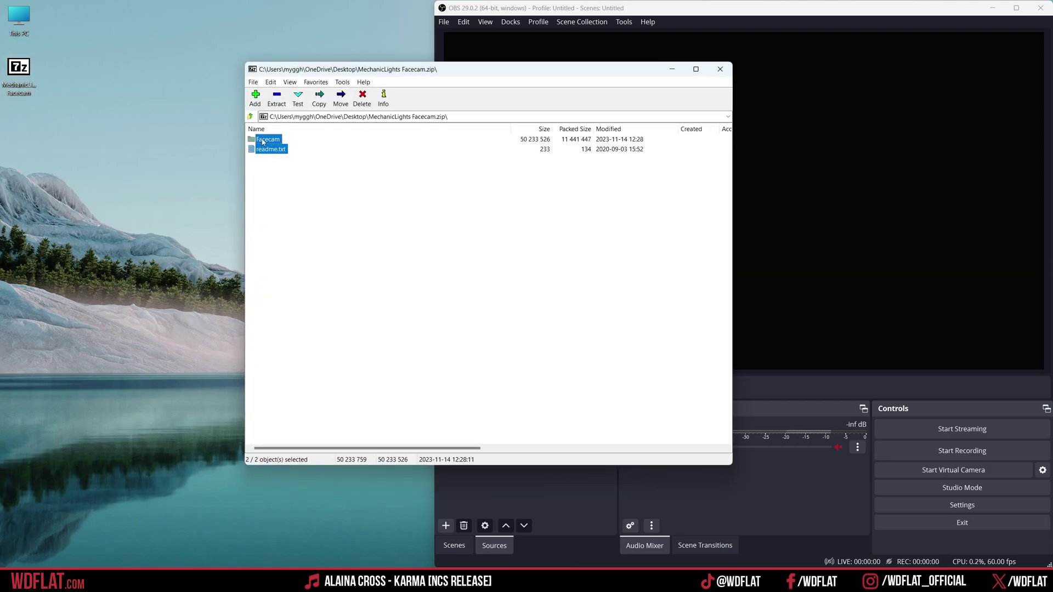
pyautogui.moveTo(66, 145); pyautogui.dragTo(66, 145)
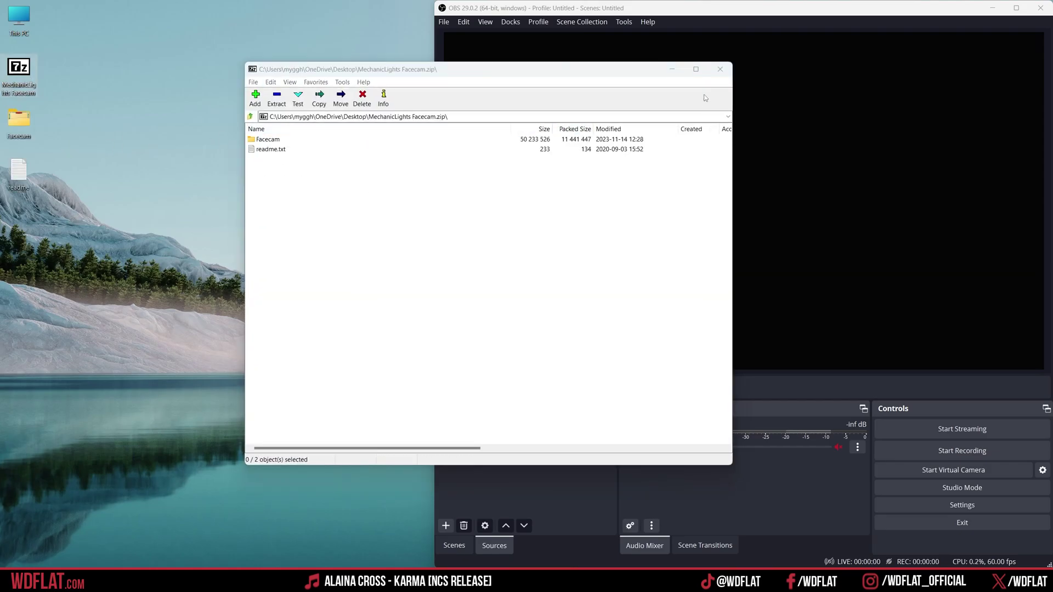
pyautogui.click(720, 69)
pyautogui.doubleClick(23, 132)
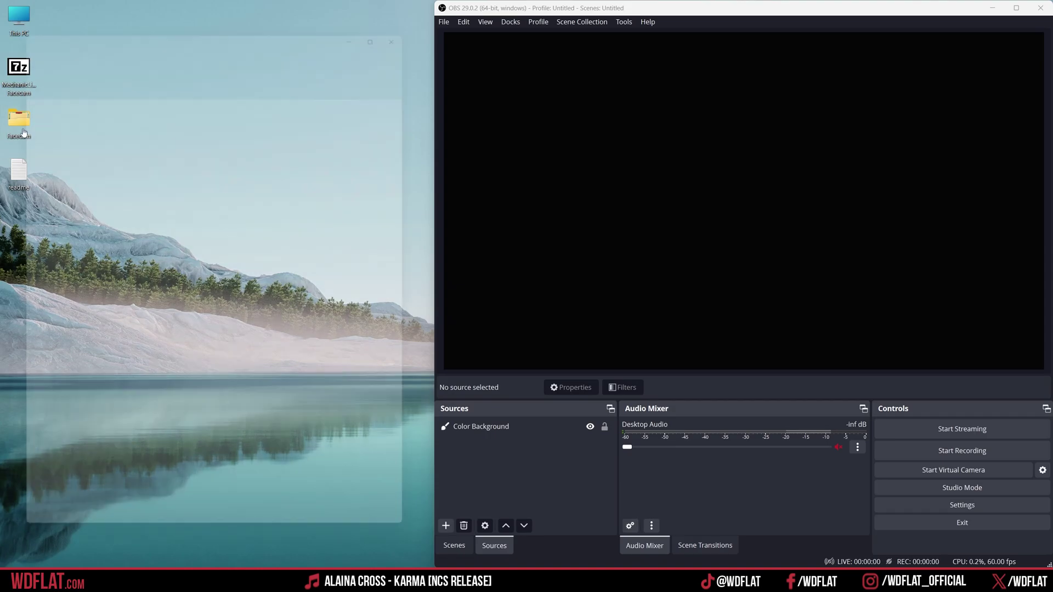
# Add the animated facecam template .mov to the OBS scene and review its properties
pyautogui.moveTo(181, 101); pyautogui.dragTo(564, 151)
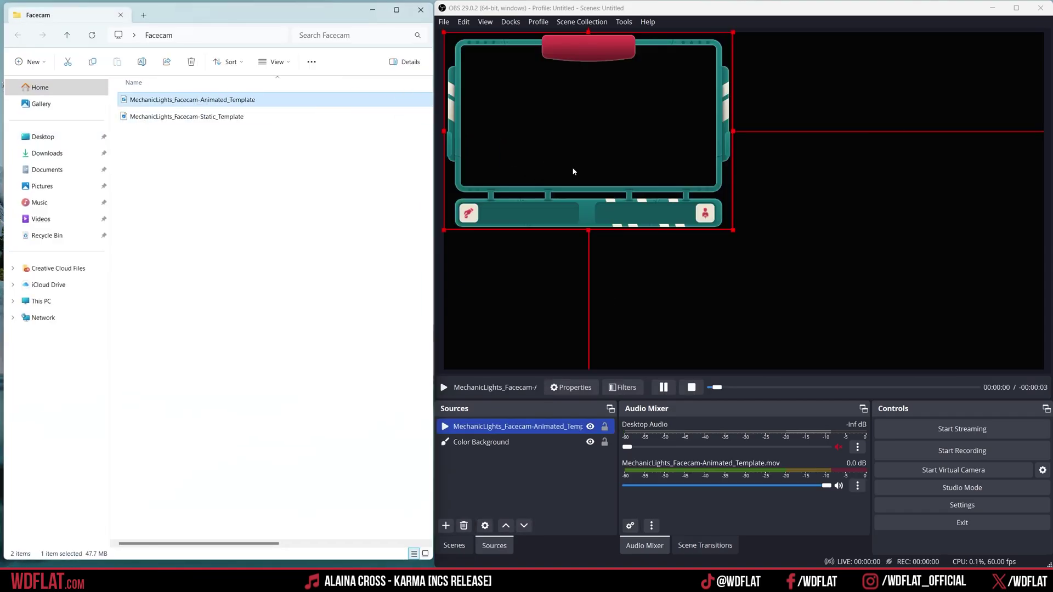
pyautogui.rightClick(544, 426)
pyautogui.click(569, 420)
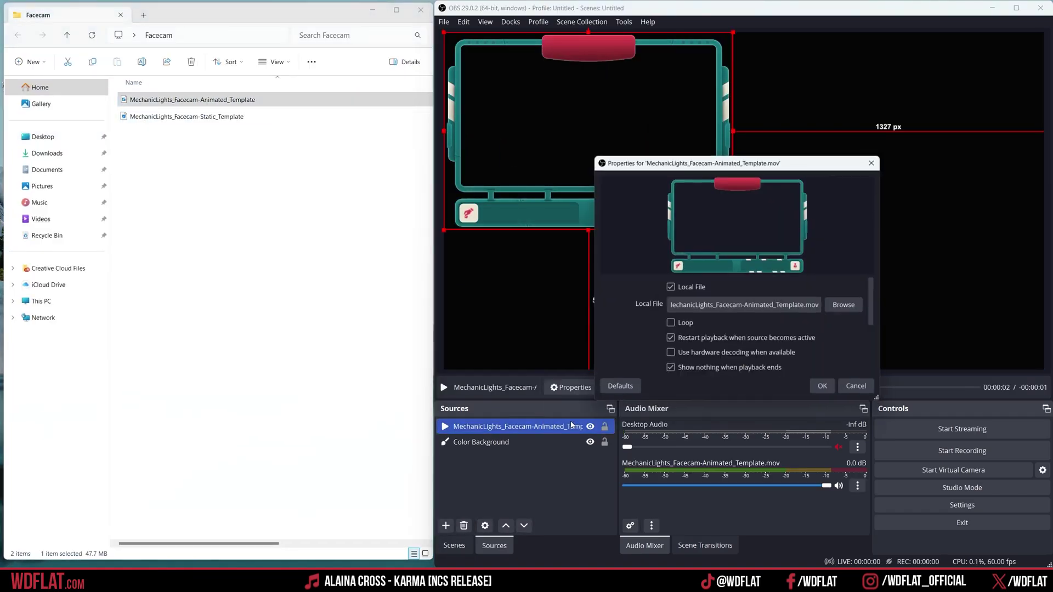
pyautogui.click(827, 391)
# Add a Yourname text source reading 'WDFLAT.com' in Bebas Neue, scaled onto the red banner
pyautogui.click(447, 525)
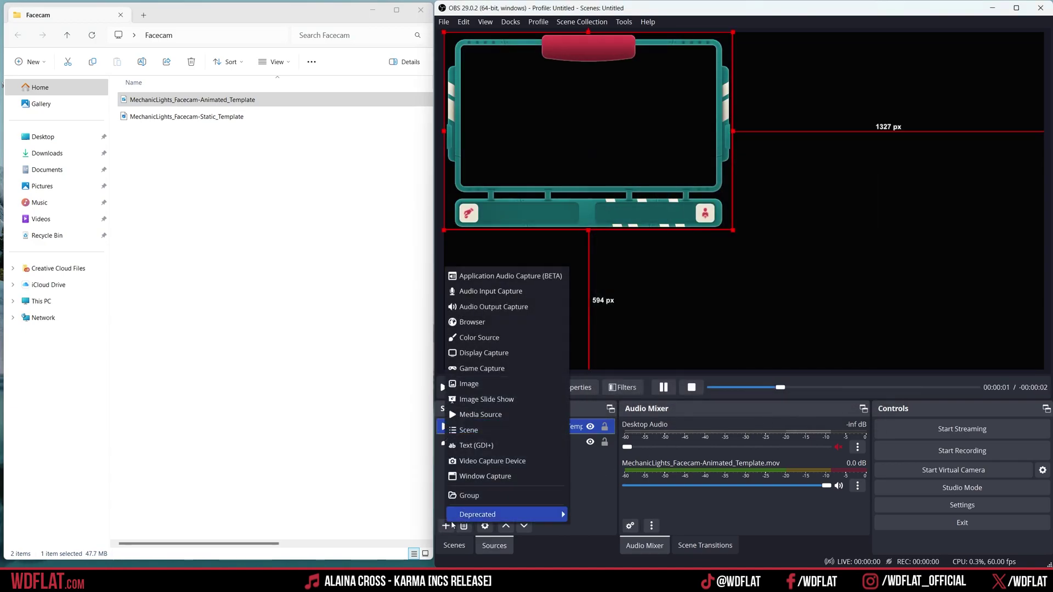
pyautogui.click(472, 447)
pyautogui.write('Yourn')
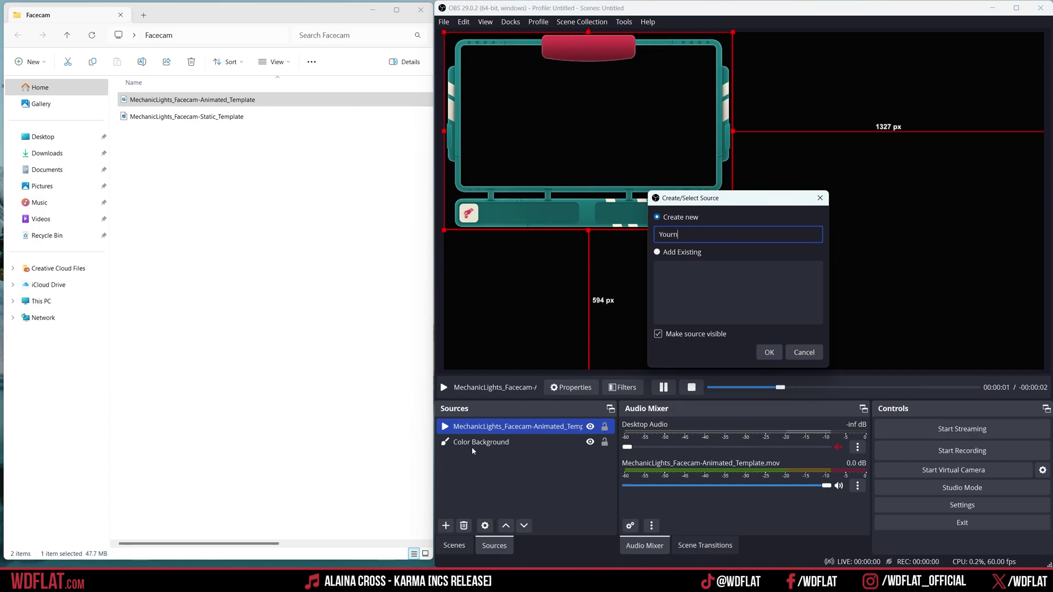
pyautogui.write('ame')
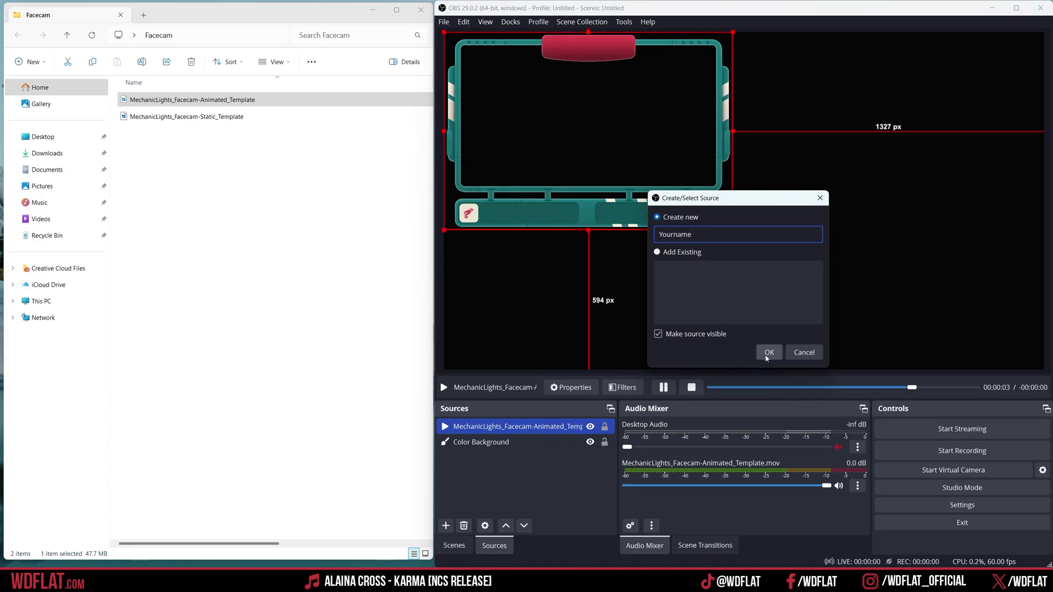
pyautogui.click(769, 353)
pyautogui.write('WD')
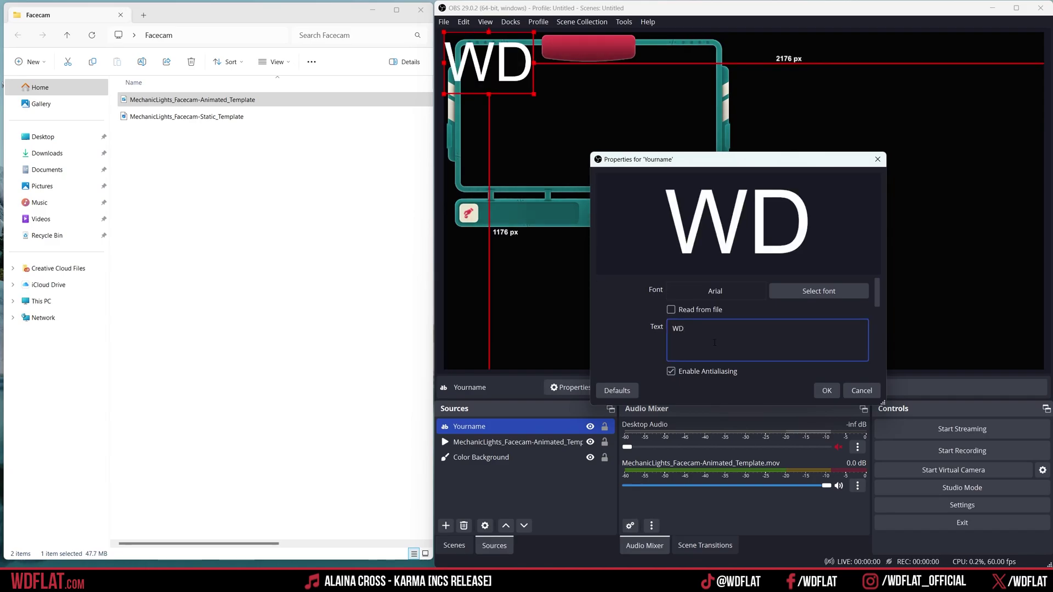
pyautogui.write('FLAT.com')
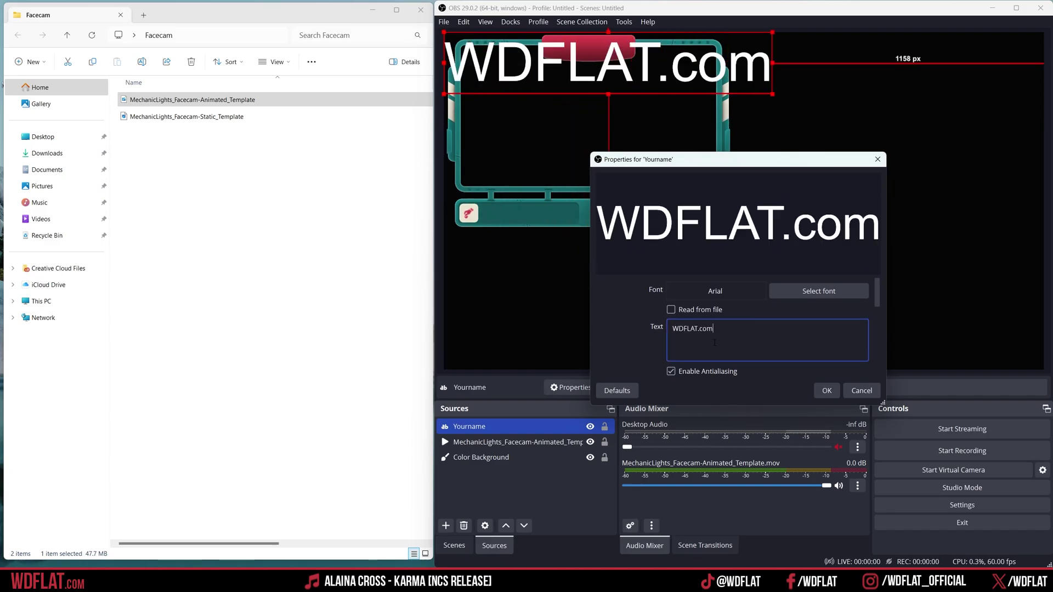
pyautogui.click(796, 290)
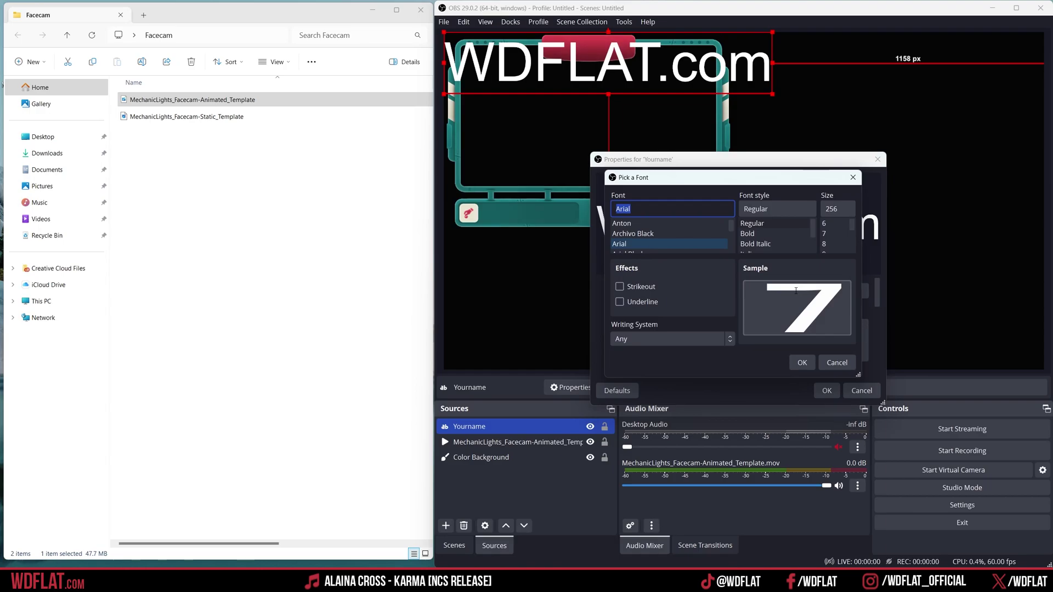
pyautogui.write('Bebas Neue')
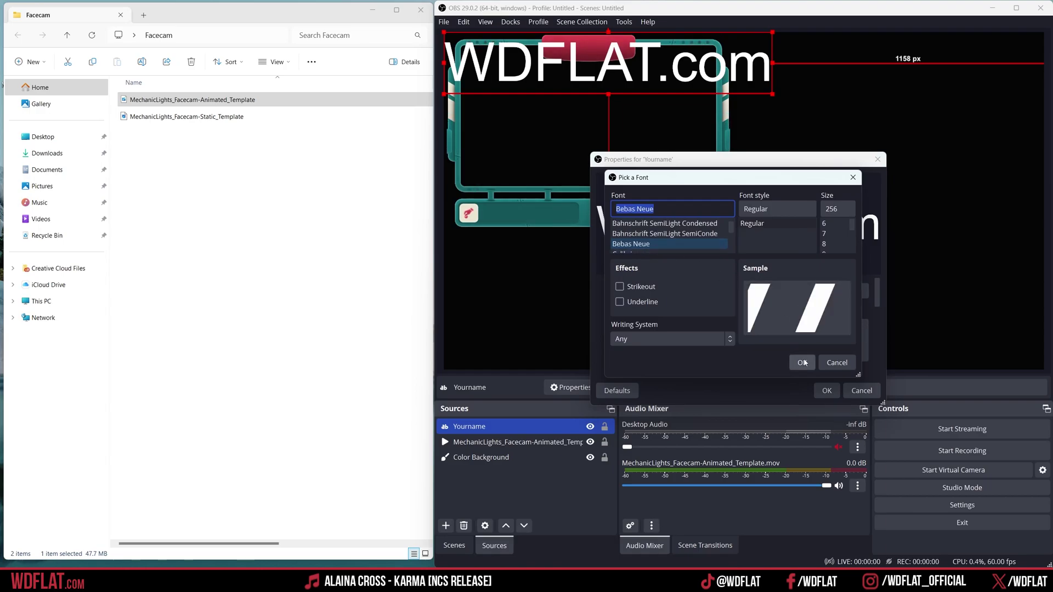
pyautogui.click(803, 362)
pyautogui.click(827, 391)
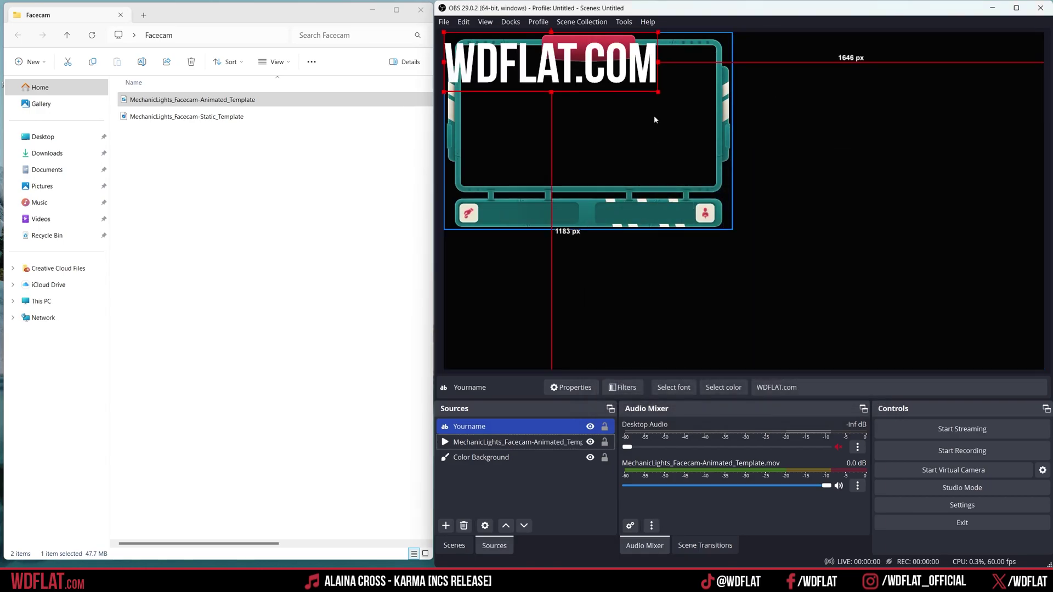
pyautogui.moveTo(659, 94)
pyautogui.mouseDown()
pyautogui.moveTo(495, 46)
pyautogui.moveTo(603, 41)
pyautogui.mouseUp()
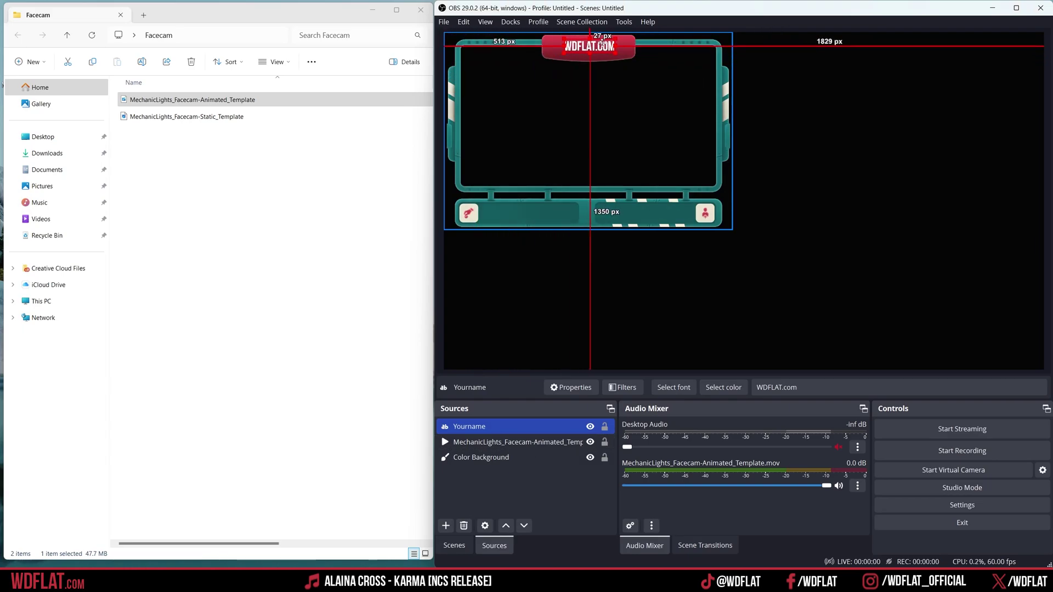
# Create a Facecam group source and move the template and Yourname text into it
pyautogui.click(452, 525)
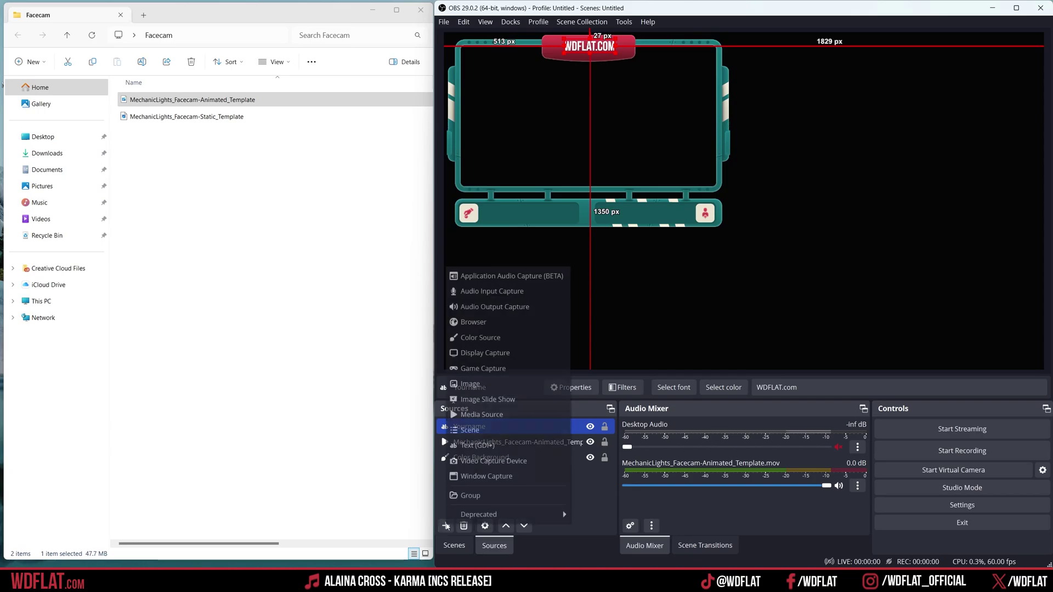
pyautogui.click(468, 497)
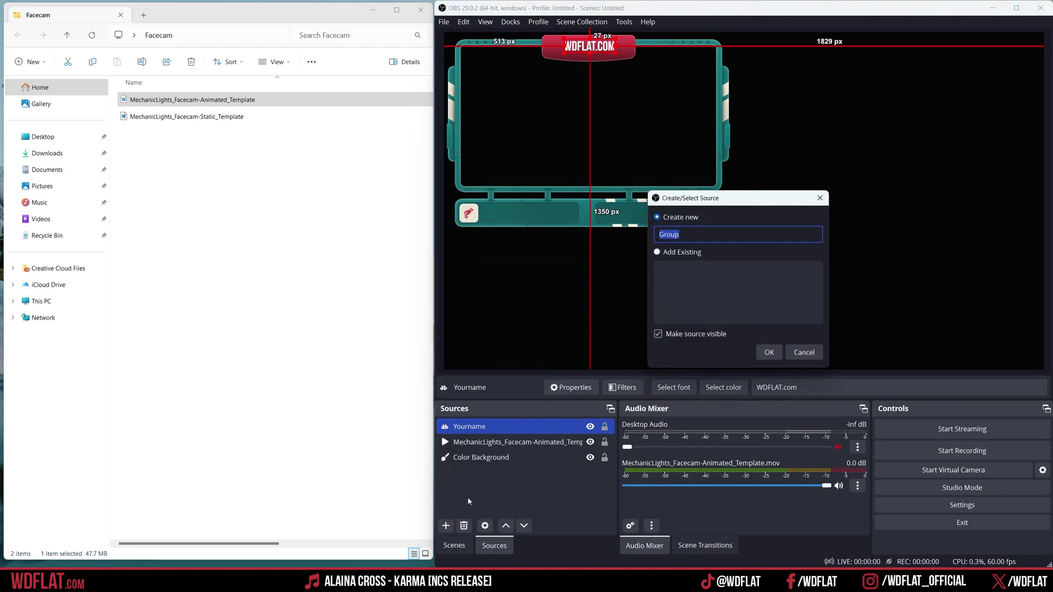
pyautogui.write('Facecam')
pyautogui.press('Return')
pyautogui.keyDown('ctrl'); pyautogui.click(477, 455); pyautogui.keyUp('ctrl')
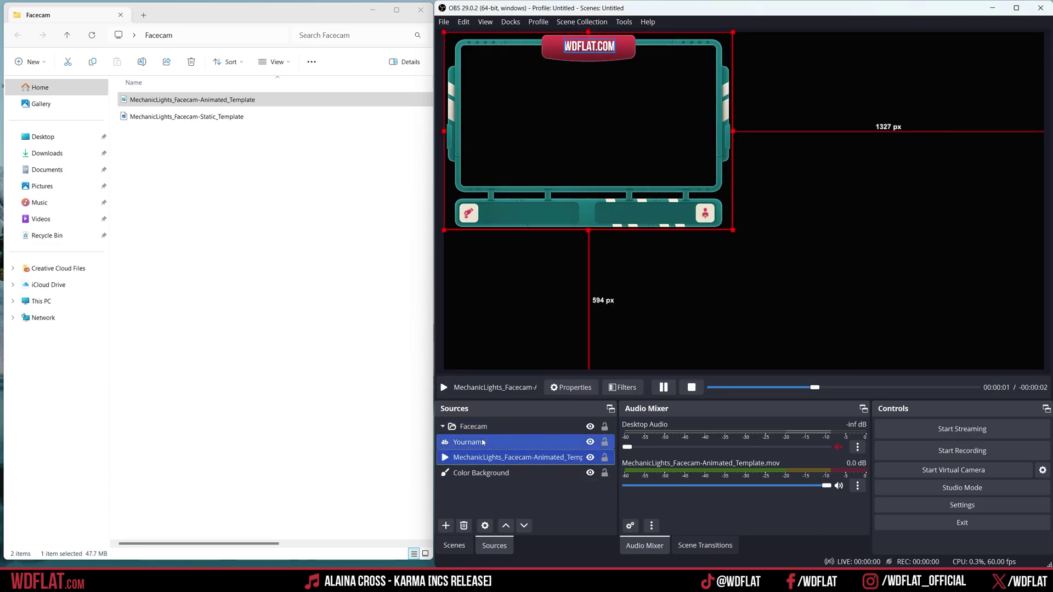
pyautogui.keyDown('shift'); pyautogui.click(470, 442); pyautogui.keyUp('shift')
pyautogui.moveTo(471, 443); pyautogui.dragTo(471, 433)
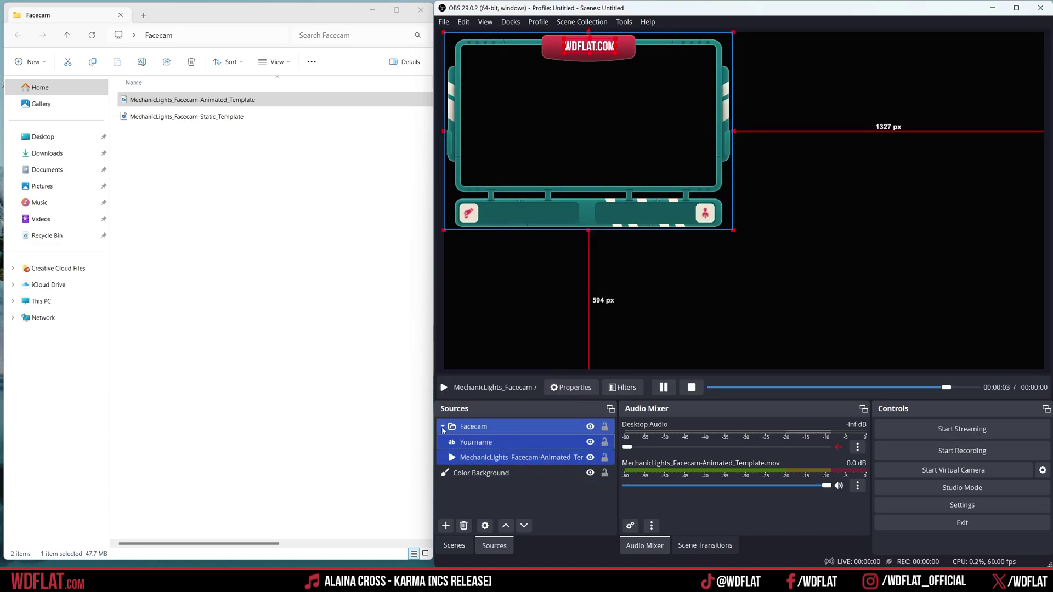
pyautogui.click(443, 428)
# Shrink the Facecam group and centre it in the scene
pyautogui.moveTo(733, 230); pyautogui.dragTo(662, 181)
pyautogui.moveTo(549, 110); pyautogui.dragTo(728, 179)
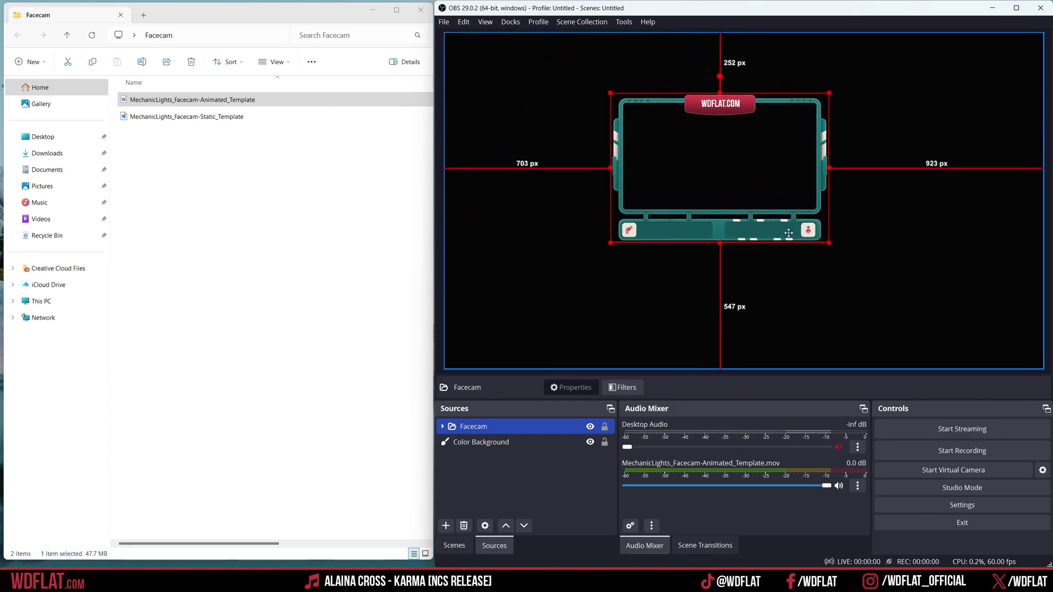
pyautogui.click(736, 307)
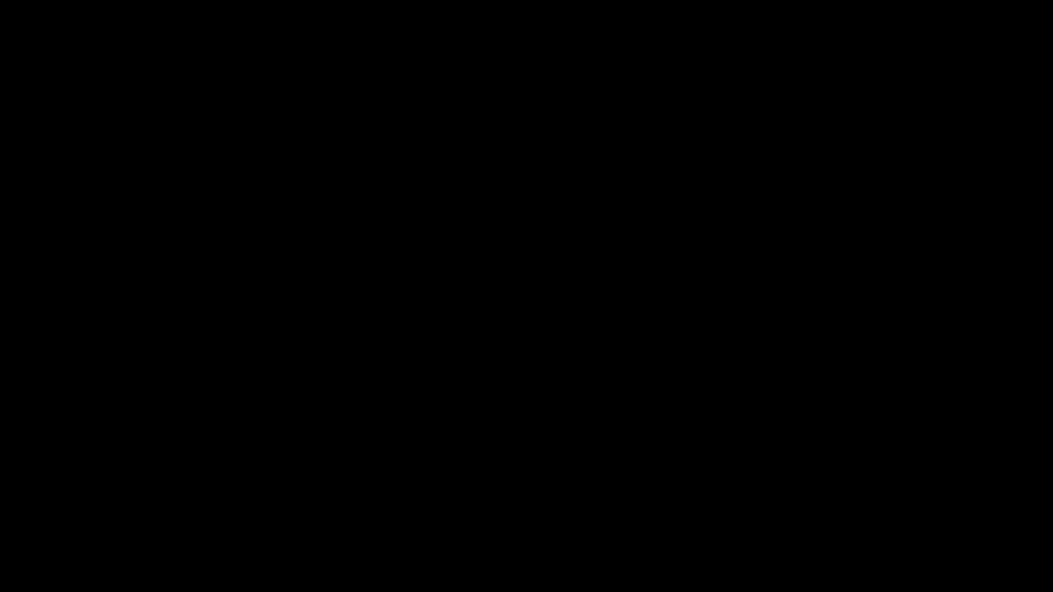